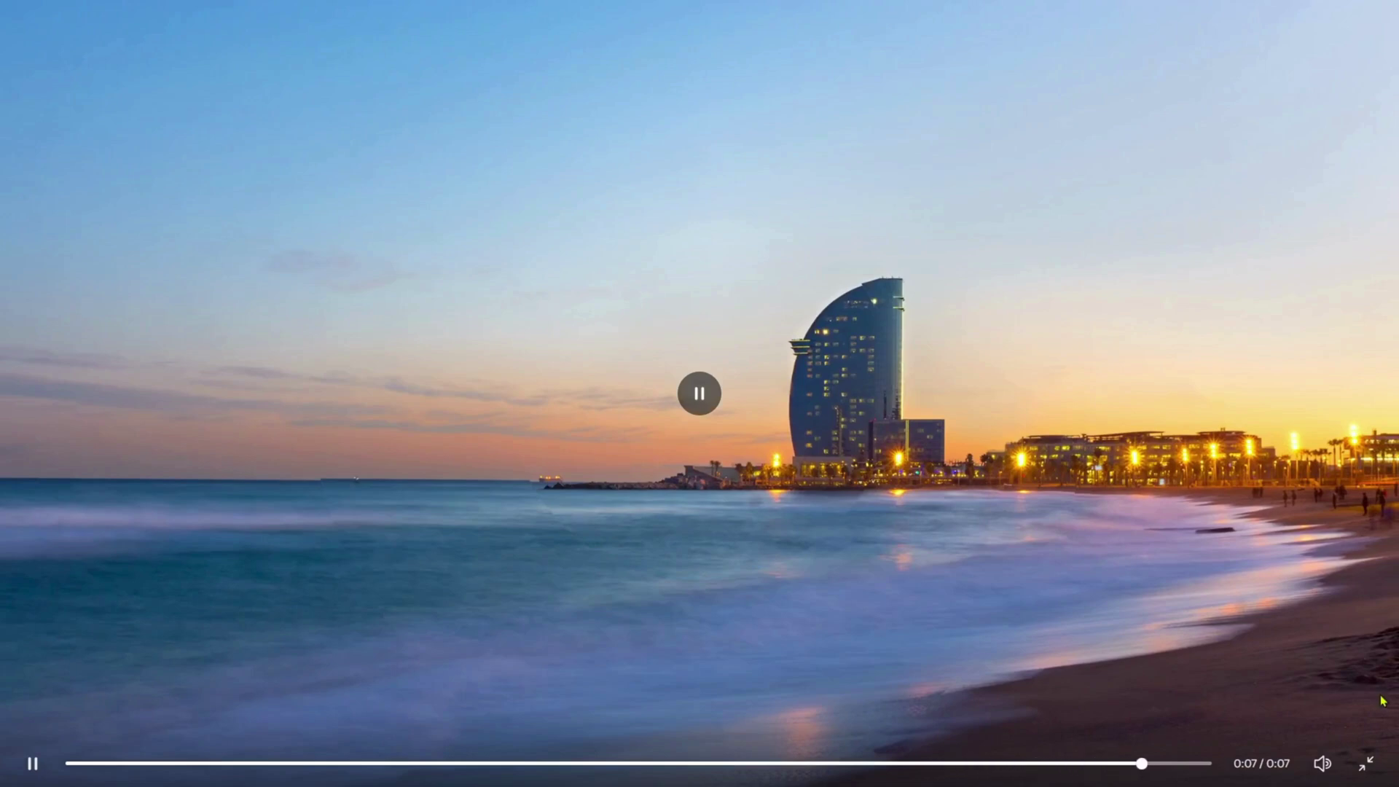
Replay the finished beach video preview from the start, then leave full screen
{"action": "left_click", "coordinate": [34, 766]}
{"action": "key", "text": "Escape"}
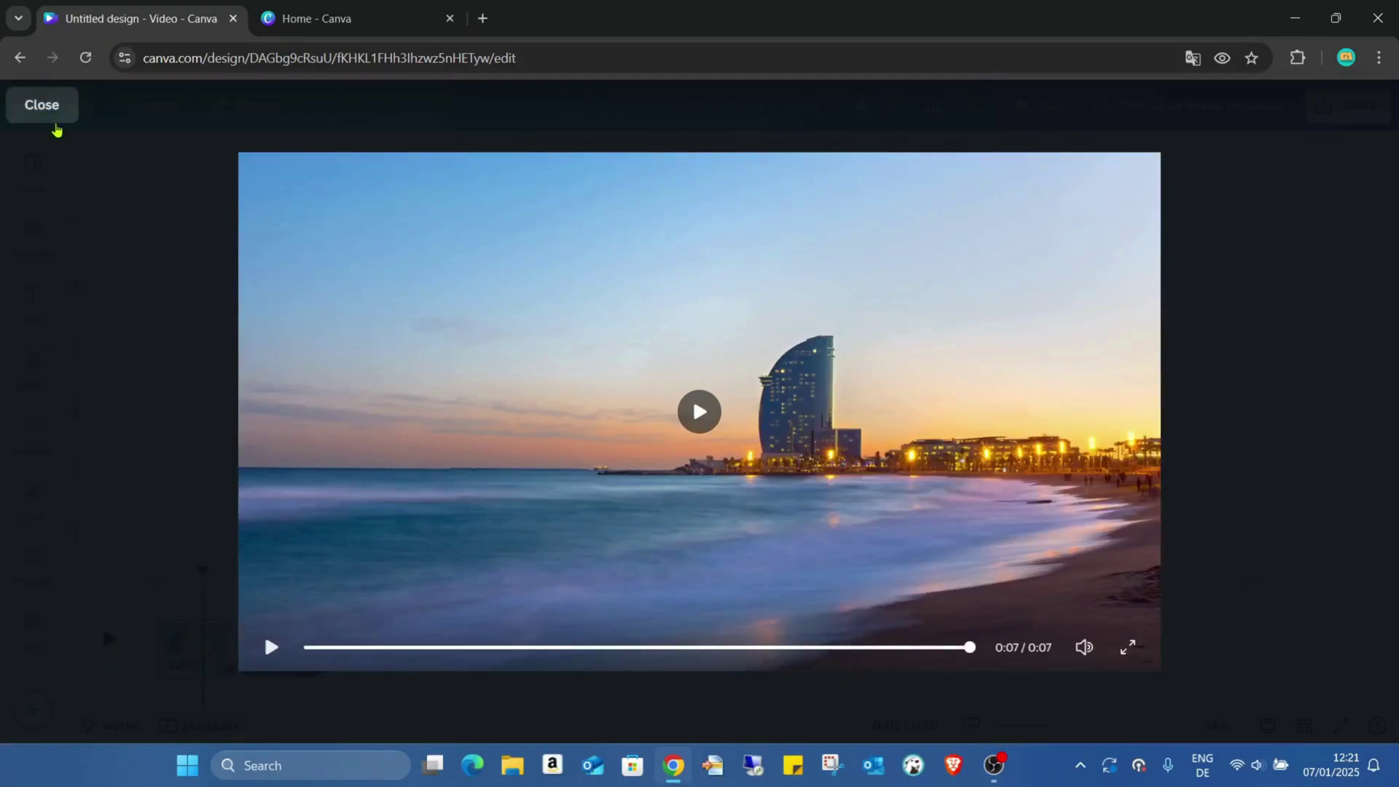
Close the preview and start a new blank video design from the Canva home page
{"action": "left_click", "coordinate": [52, 121]}
{"action": "left_click", "coordinate": [360, 18]}
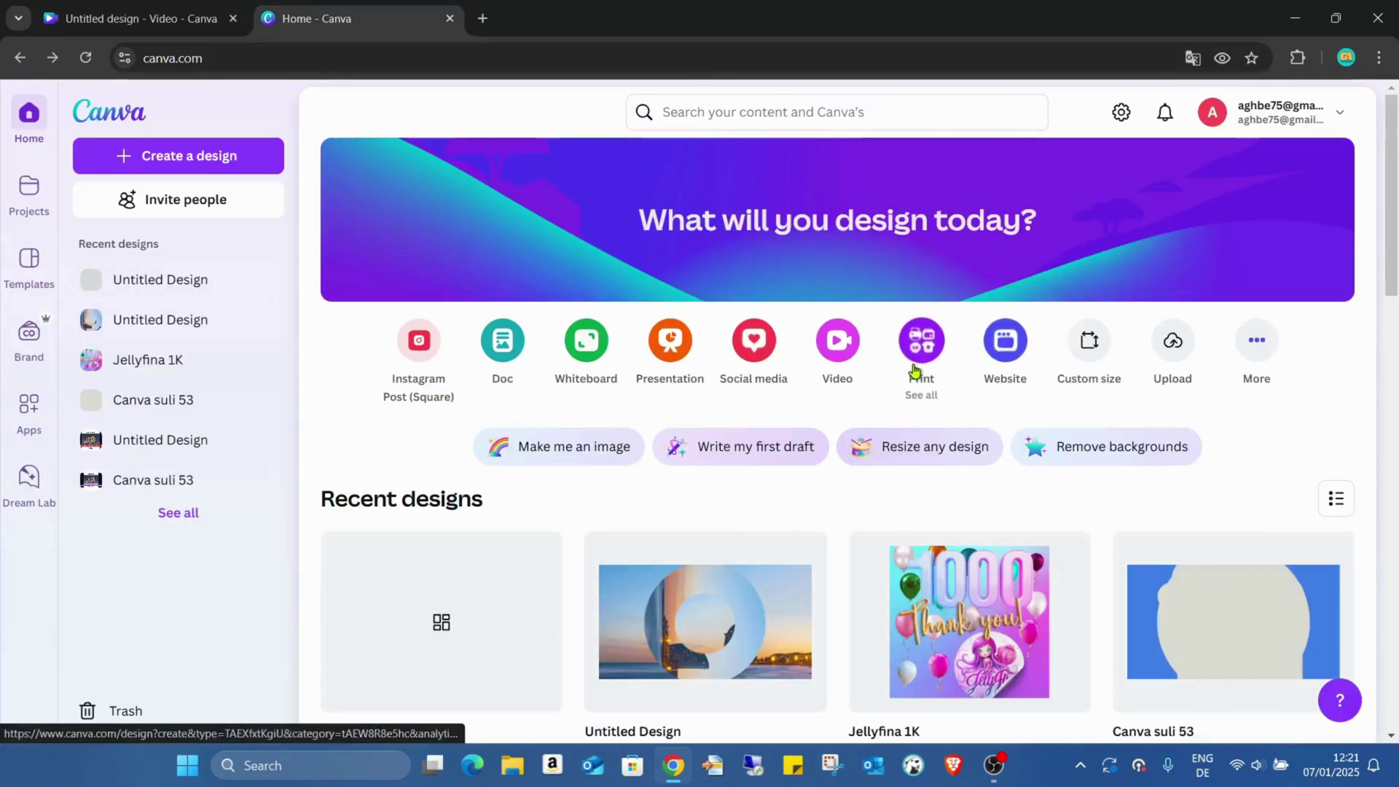
{"action": "left_click", "coordinate": [830, 352]}
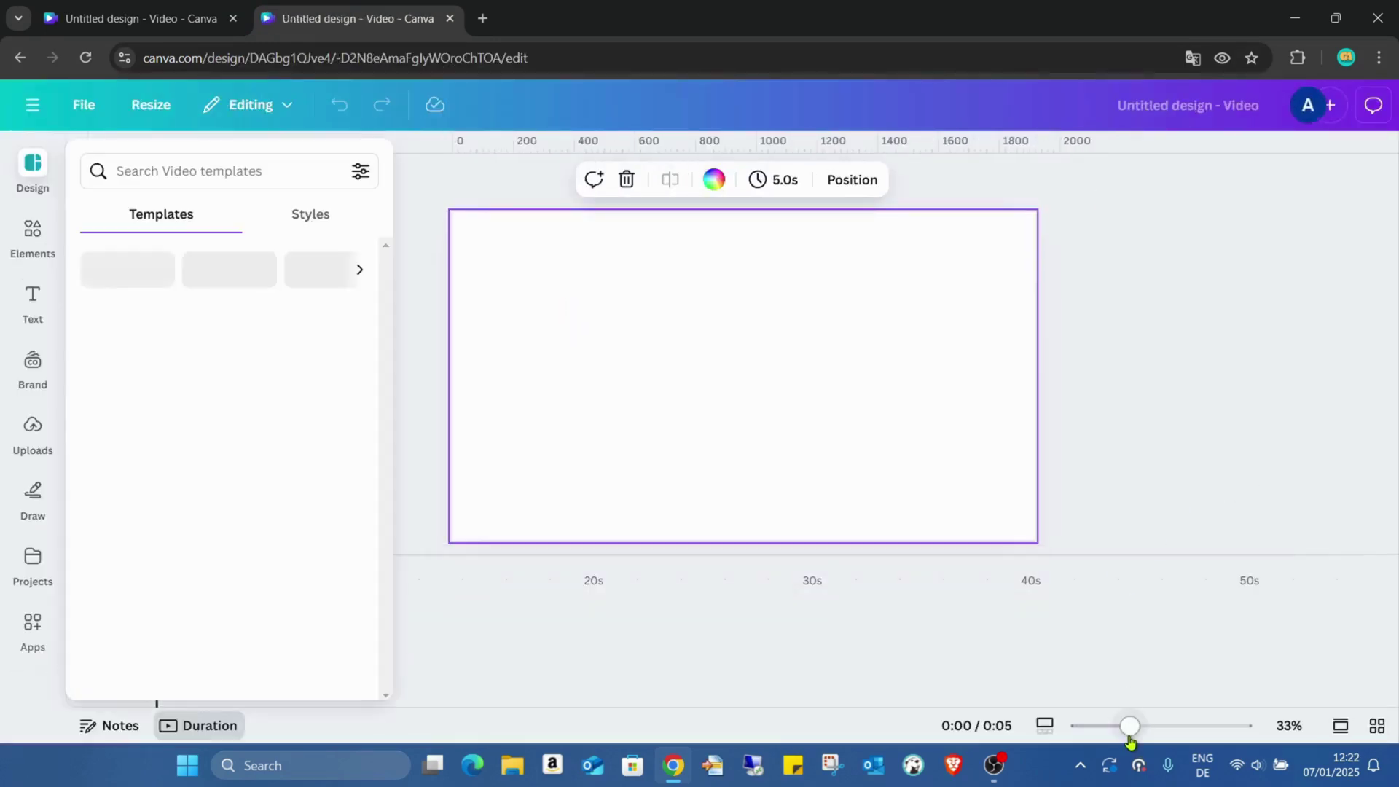
{"action": "left_click_drag", "start_coordinate": [1129, 727], "coordinate": [1044, 727]}
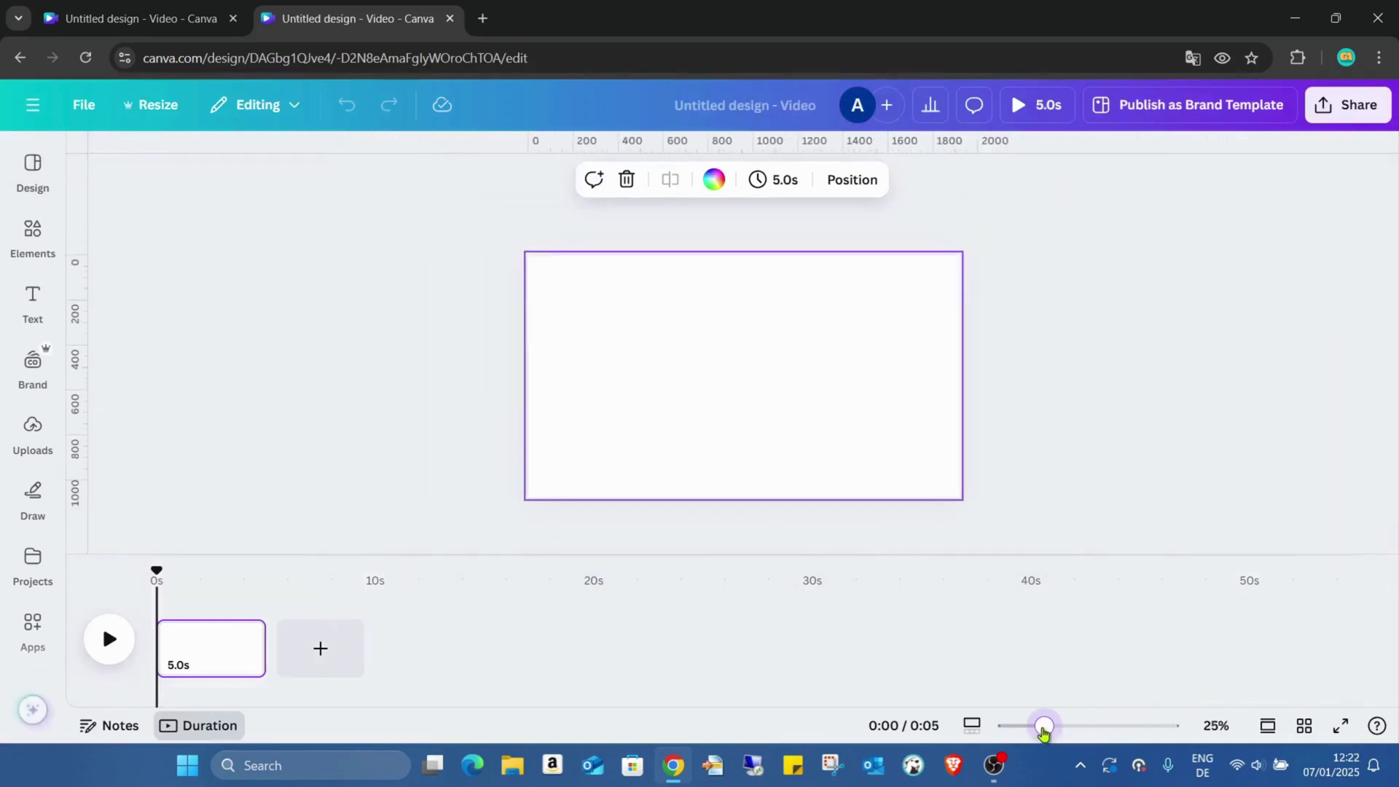
Add the blue cocktail photo from Elements and enlarge it to fill the first page
{"action": "left_click", "coordinate": [36, 242]}
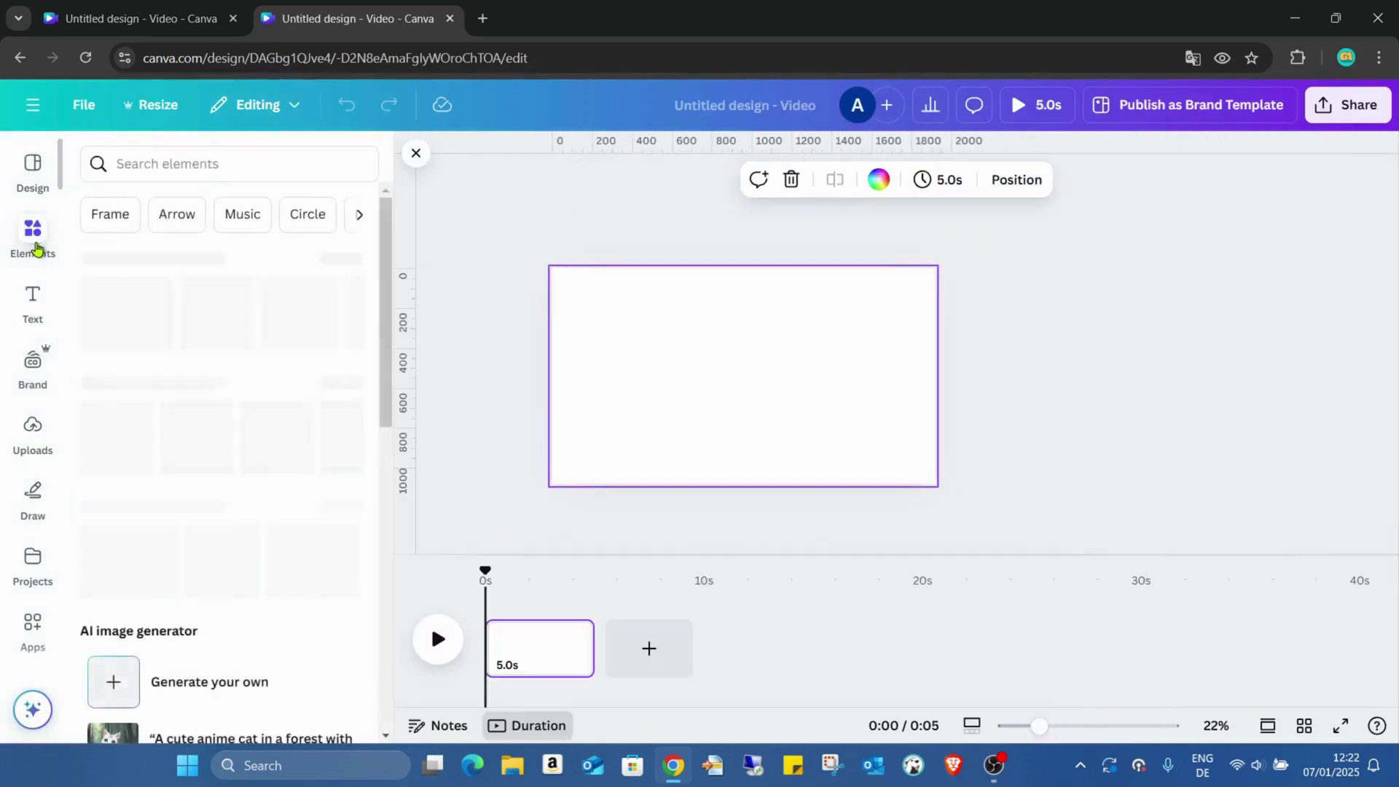
{"action": "left_click", "coordinate": [230, 316]}
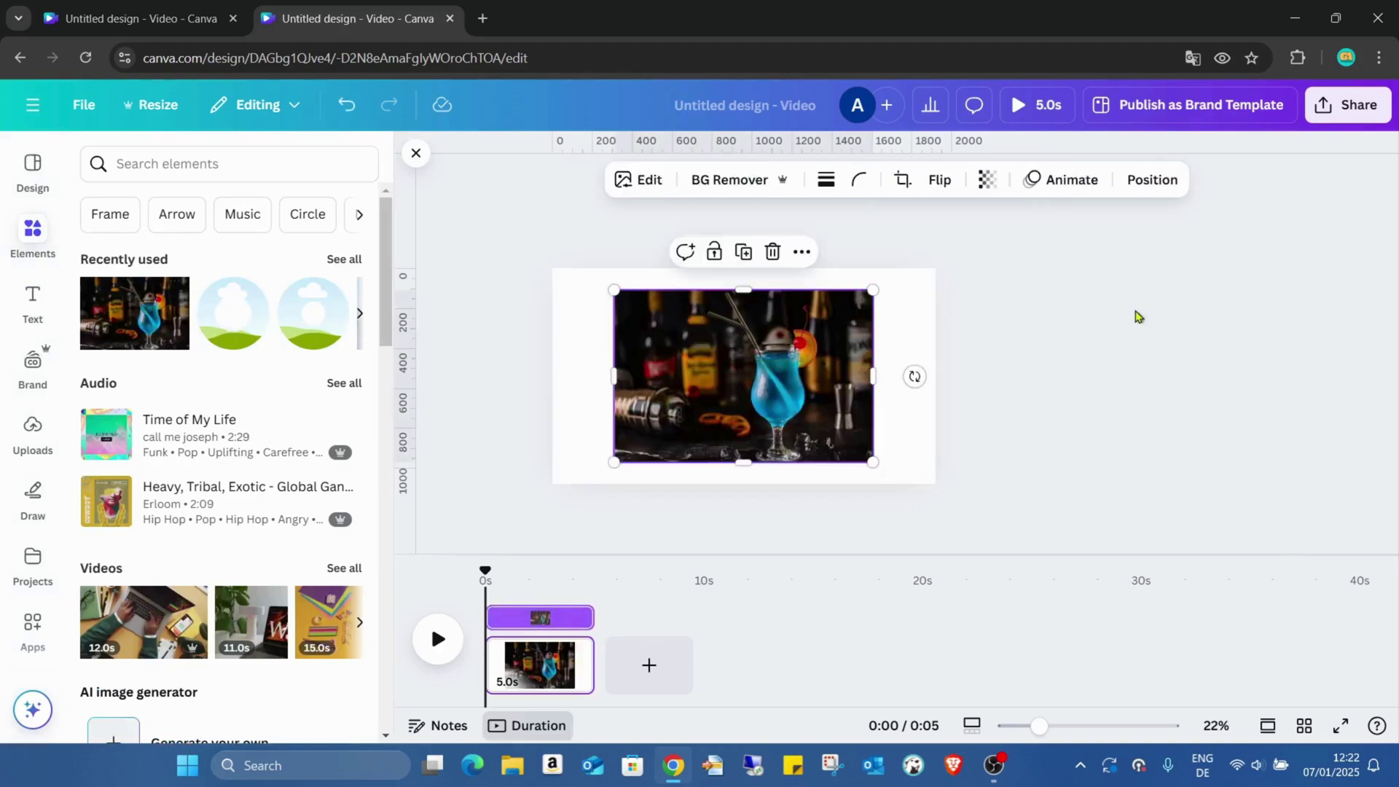
{"action": "left_click_drag", "start_coordinate": [769, 334], "coordinate": [705, 311]}
{"action": "left_click_drag", "start_coordinate": [809, 441], "coordinate": [931, 523]}
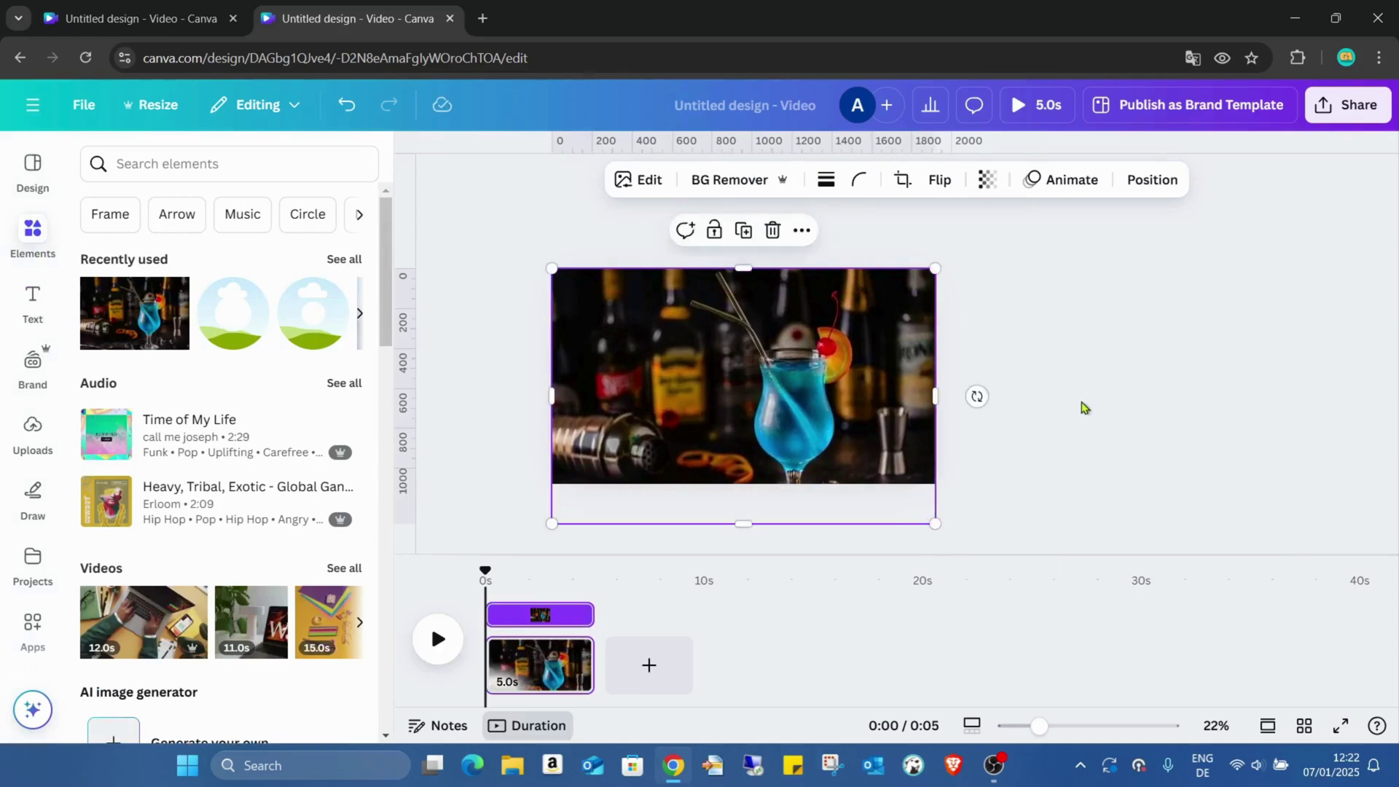
Search the frames for 'black circle' and add the Black Circle Frame to the page
{"action": "left_click", "coordinate": [1081, 408]}
{"action": "scroll", "coordinate": [272, 378], "scroll_direction": "down", "scroll_amount": 3}
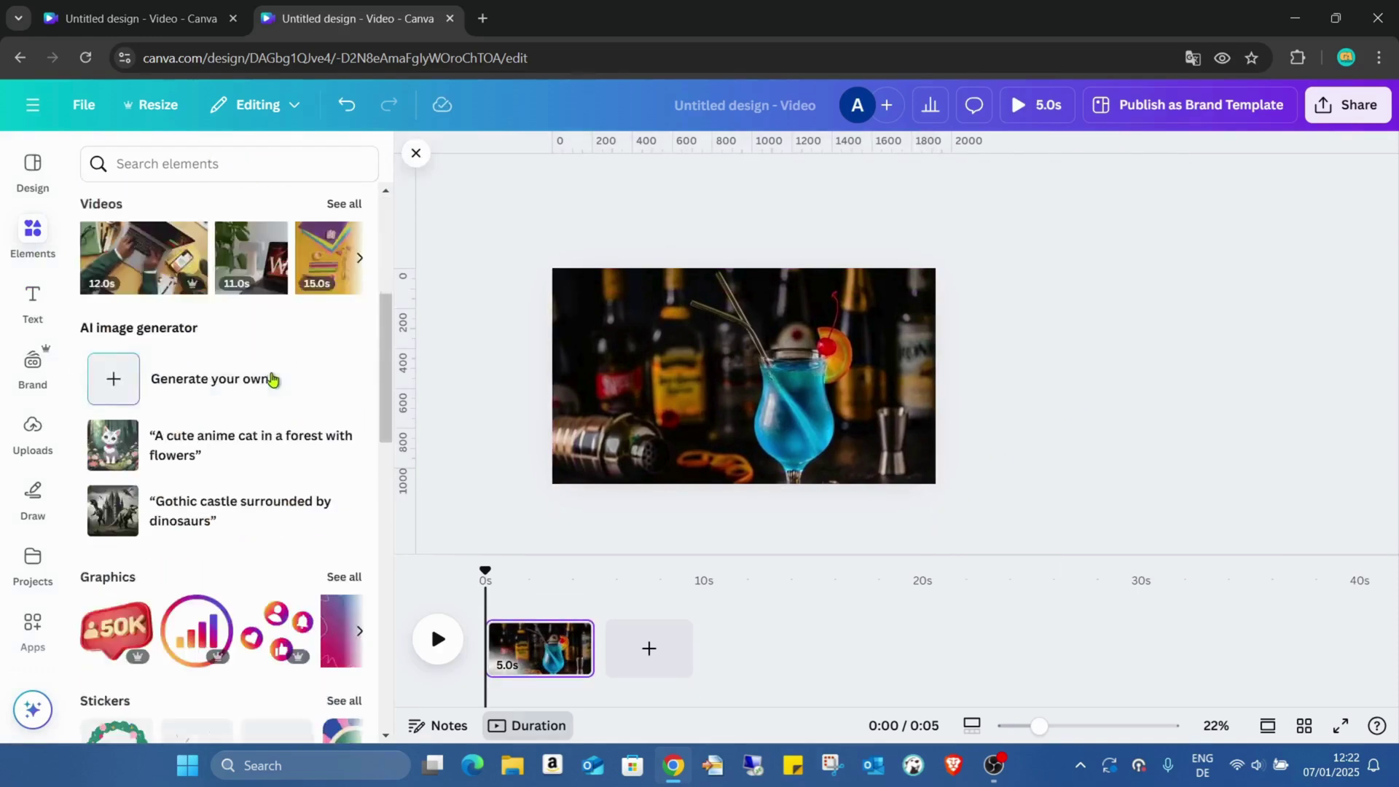
{"action": "scroll", "coordinate": [272, 380], "scroll_direction": "down", "scroll_amount": 3}
{"action": "scroll", "coordinate": [290, 354], "scroll_direction": "down", "scroll_amount": 3}
{"action": "scroll", "coordinate": [291, 352], "scroll_direction": "down", "scroll_amount": 2}
{"action": "scroll", "coordinate": [261, 322], "scroll_direction": "down", "scroll_amount": 2}
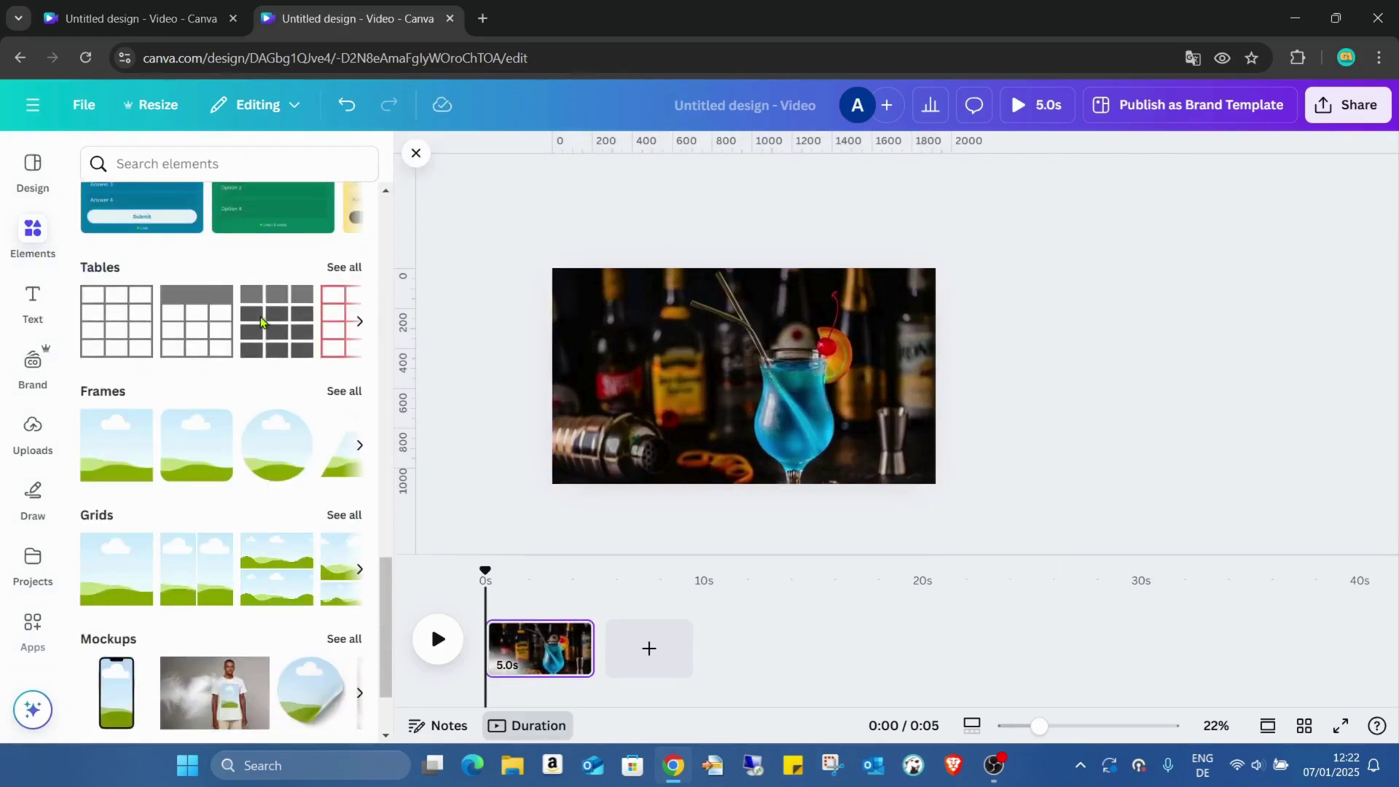
{"action": "left_click", "coordinate": [343, 390]}
{"action": "left_click", "coordinate": [240, 185]}
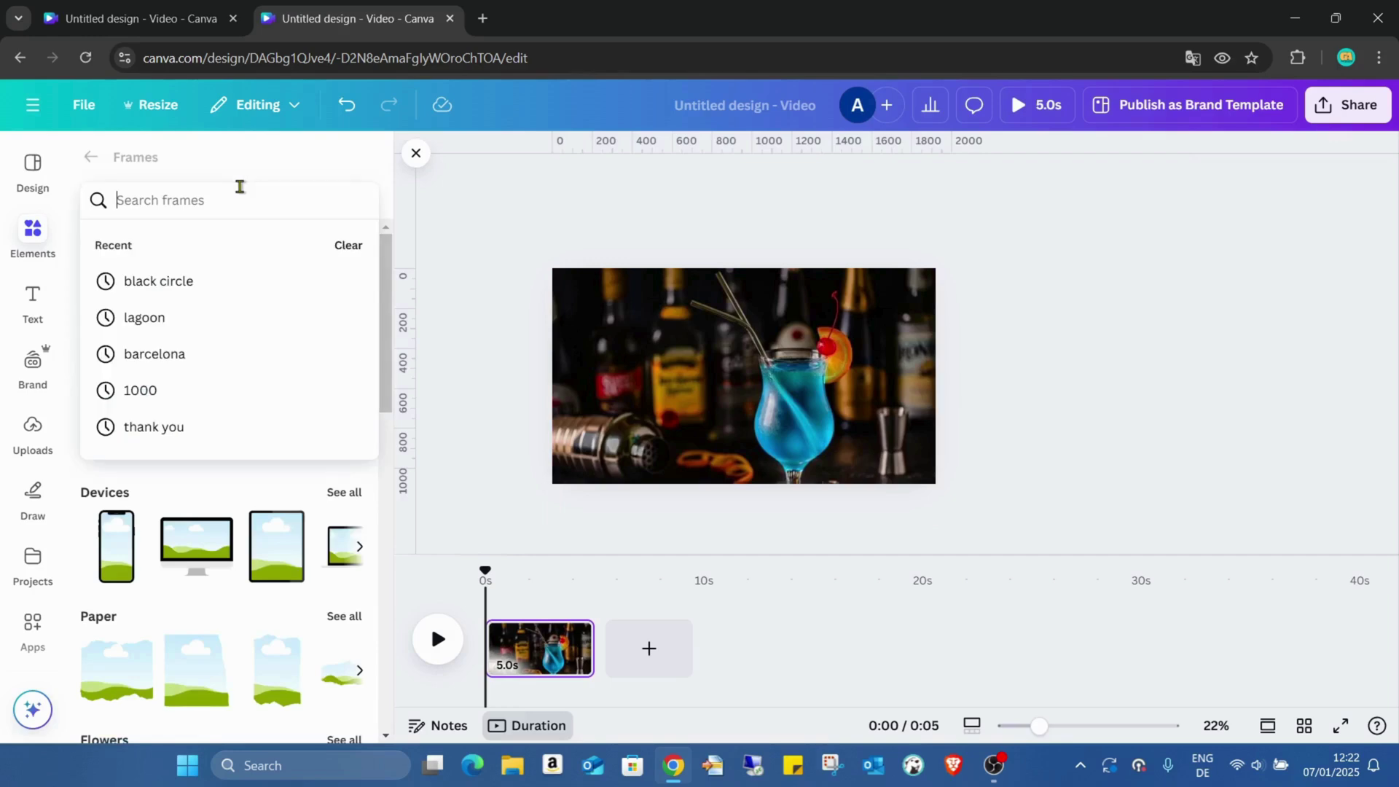
{"action": "left_click", "coordinate": [219, 284]}
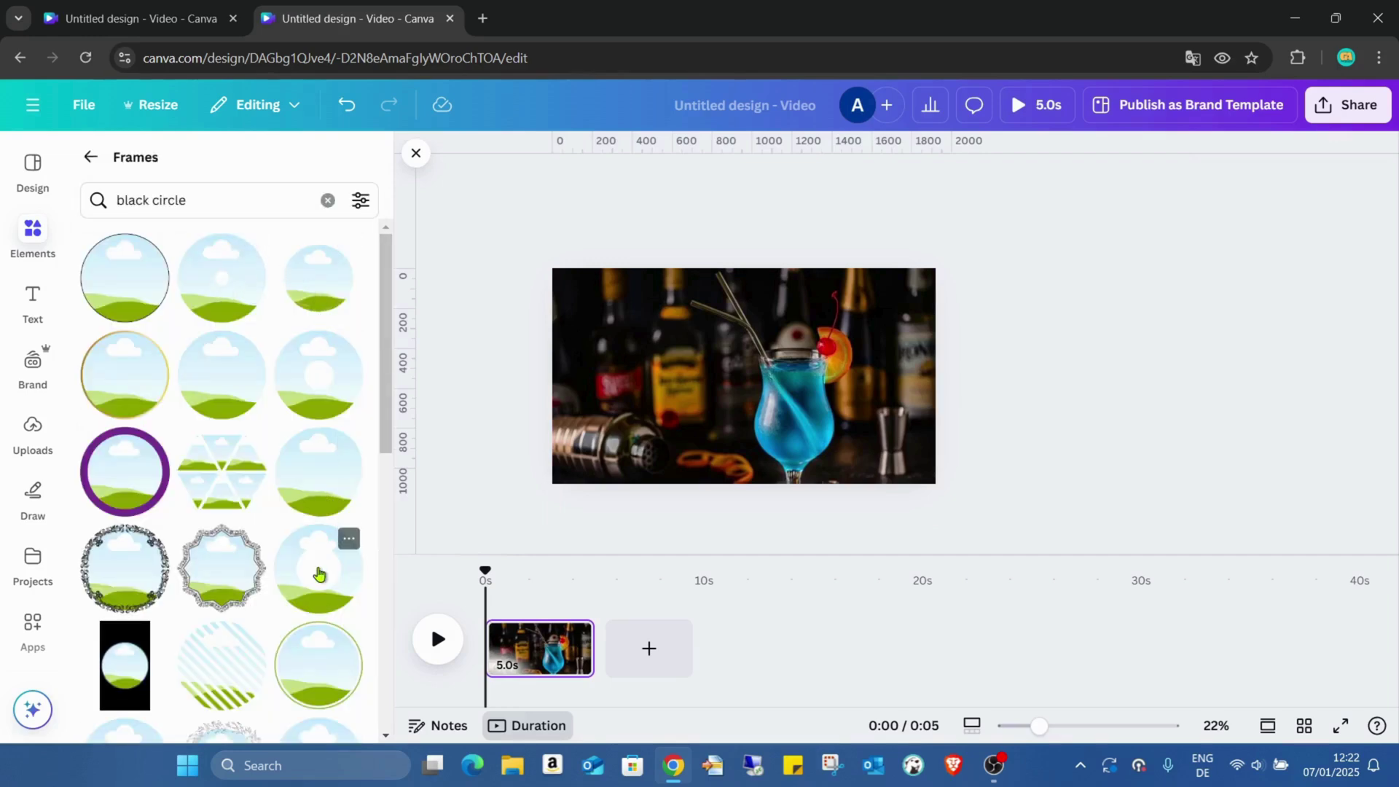
{"action": "left_click", "coordinate": [318, 574]}
{"action": "left_click", "coordinate": [349, 540]}
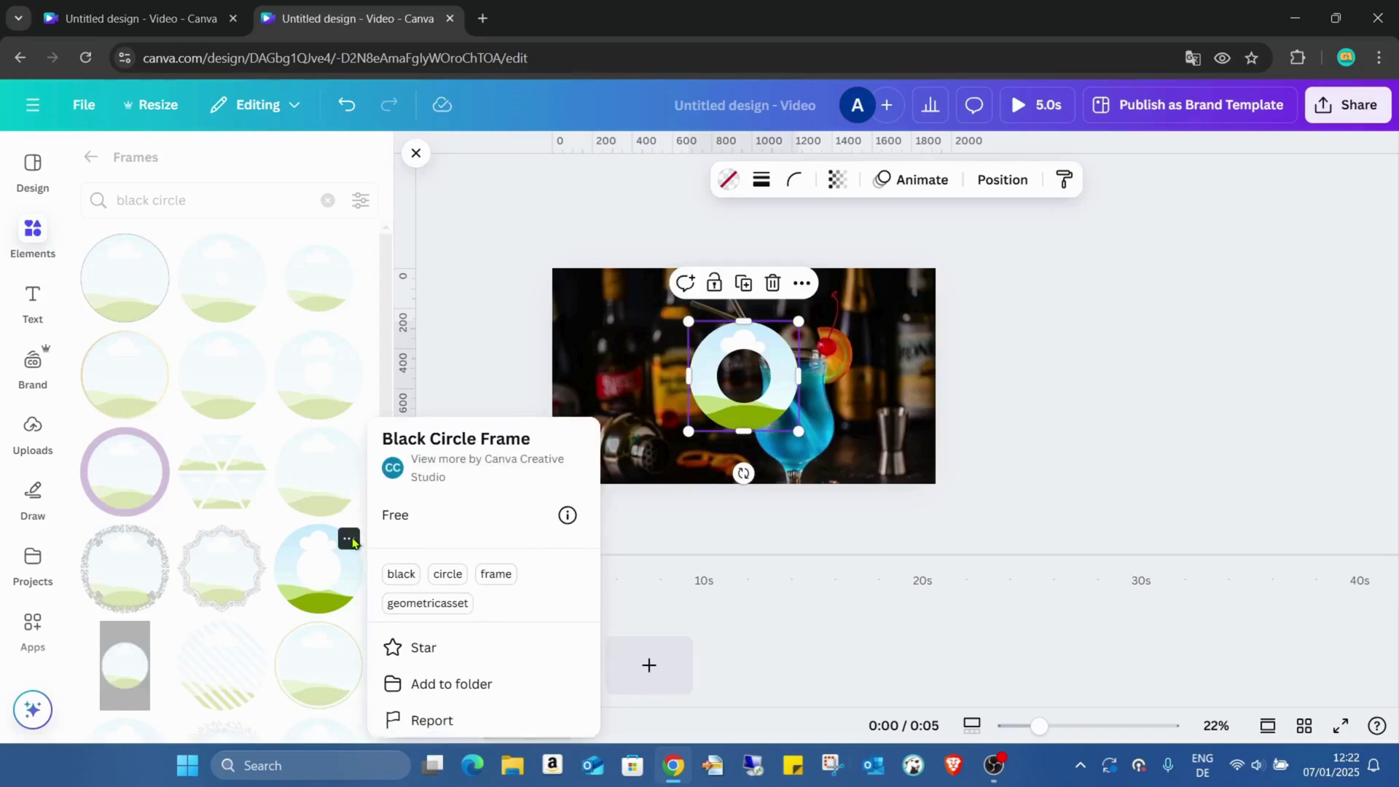
{"action": "left_click", "coordinate": [976, 355]}
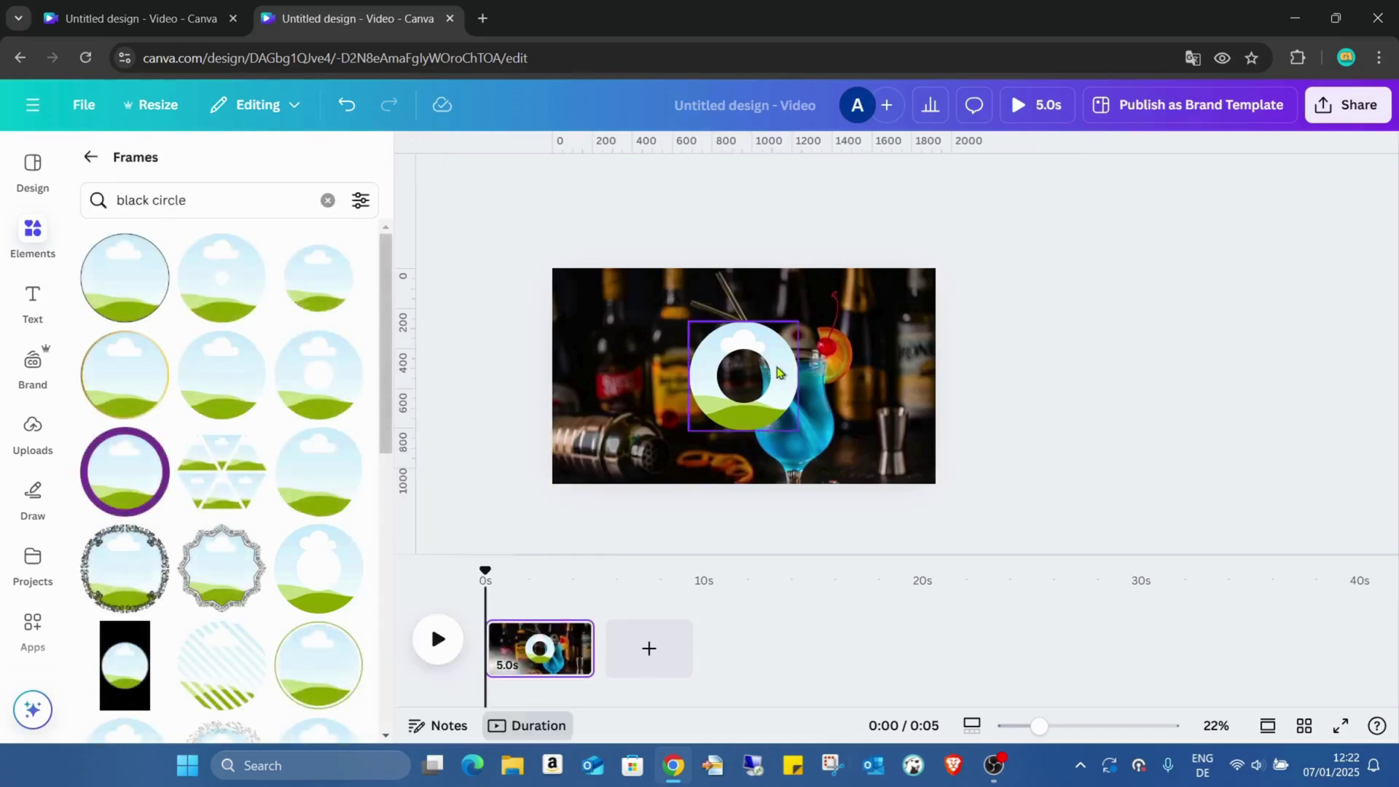
Enlarge the circle frame and align it to the middle and centre of the page
{"action": "left_click", "coordinate": [776, 372]}
{"action": "left_click_drag", "start_coordinate": [797, 321], "coordinate": [851, 267]}
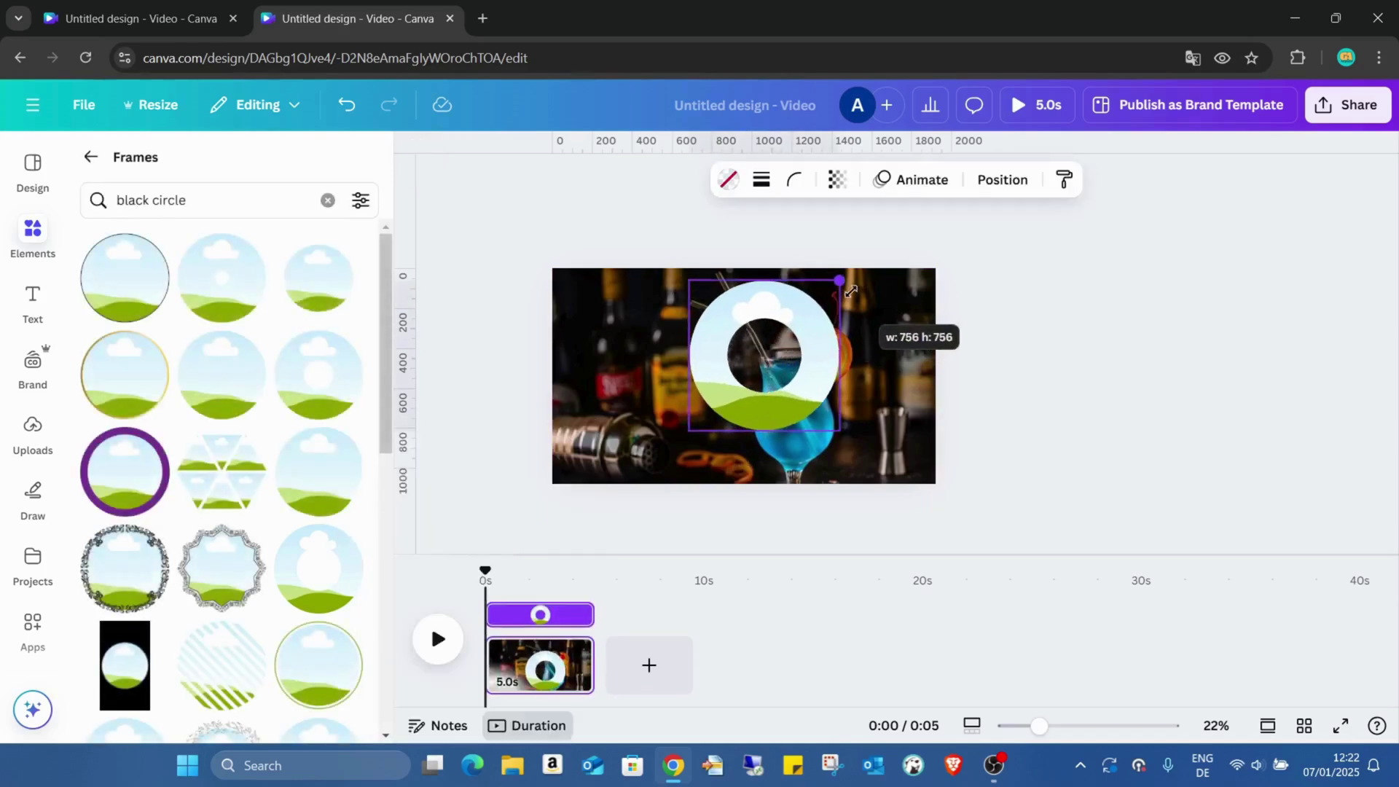
{"action": "left_click_drag", "start_coordinate": [835, 322], "coordinate": [820, 344]}
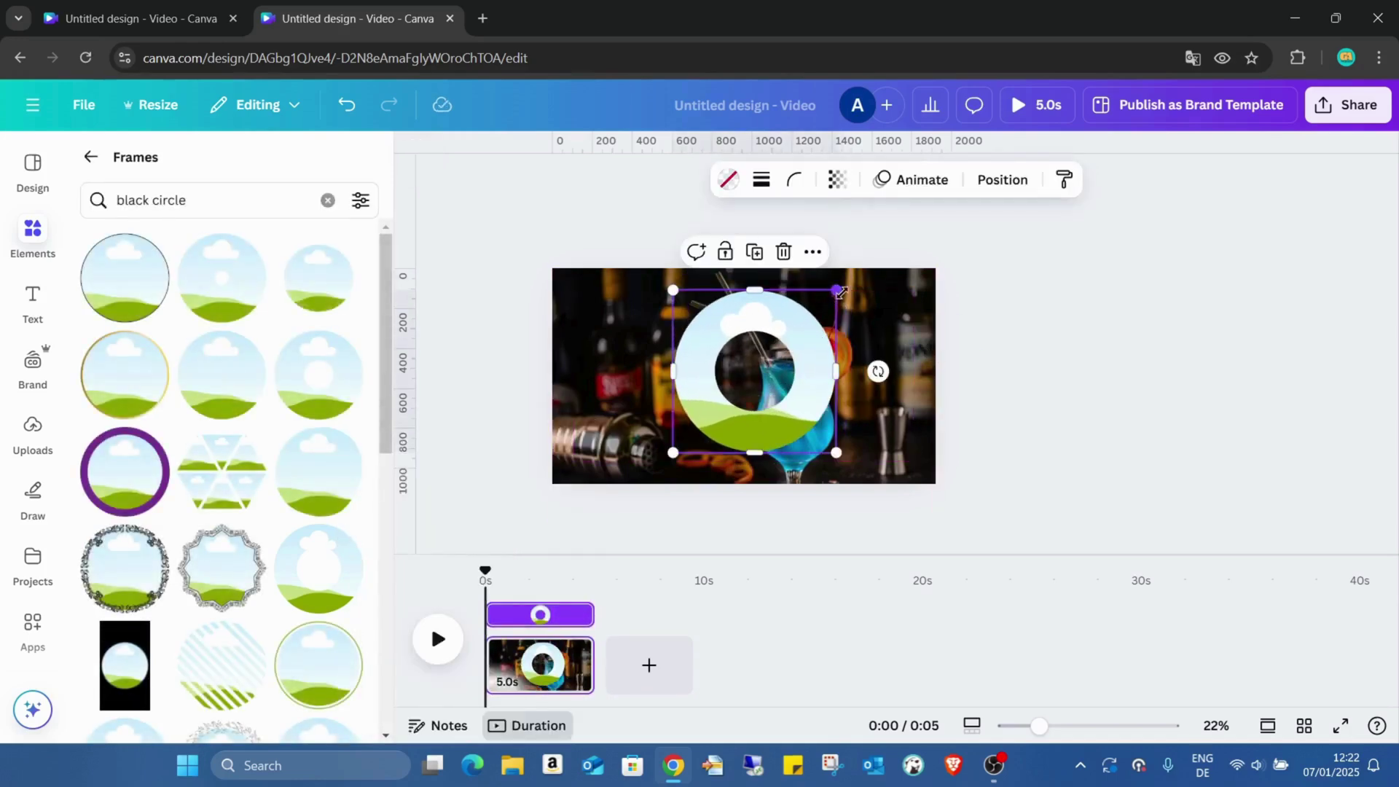
{"action": "left_click_drag", "start_coordinate": [839, 291], "coordinate": [863, 263]}
{"action": "left_click", "coordinate": [1002, 180]}
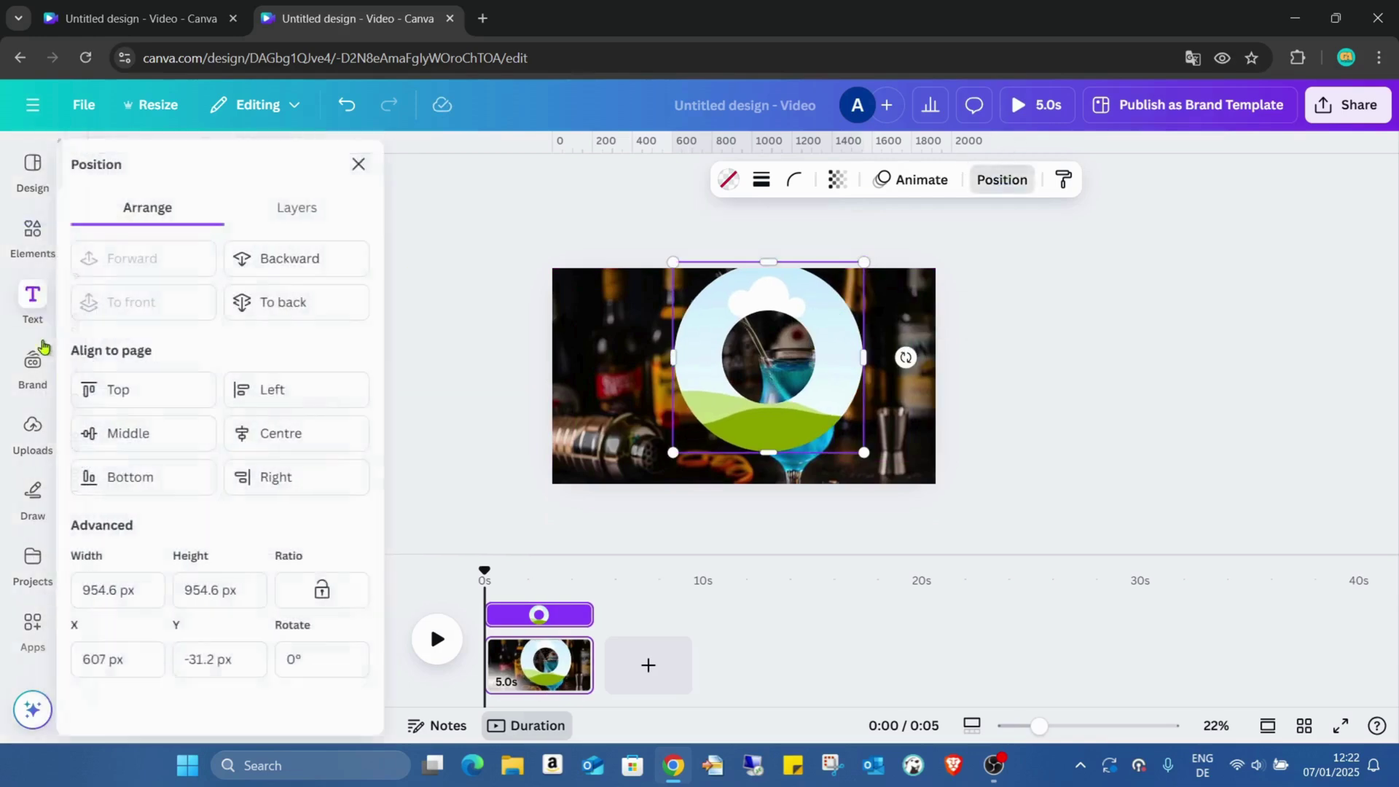
{"action": "left_click", "coordinate": [197, 432]}
{"action": "left_click", "coordinate": [247, 434]}
{"action": "left_click", "coordinate": [1238, 394]}
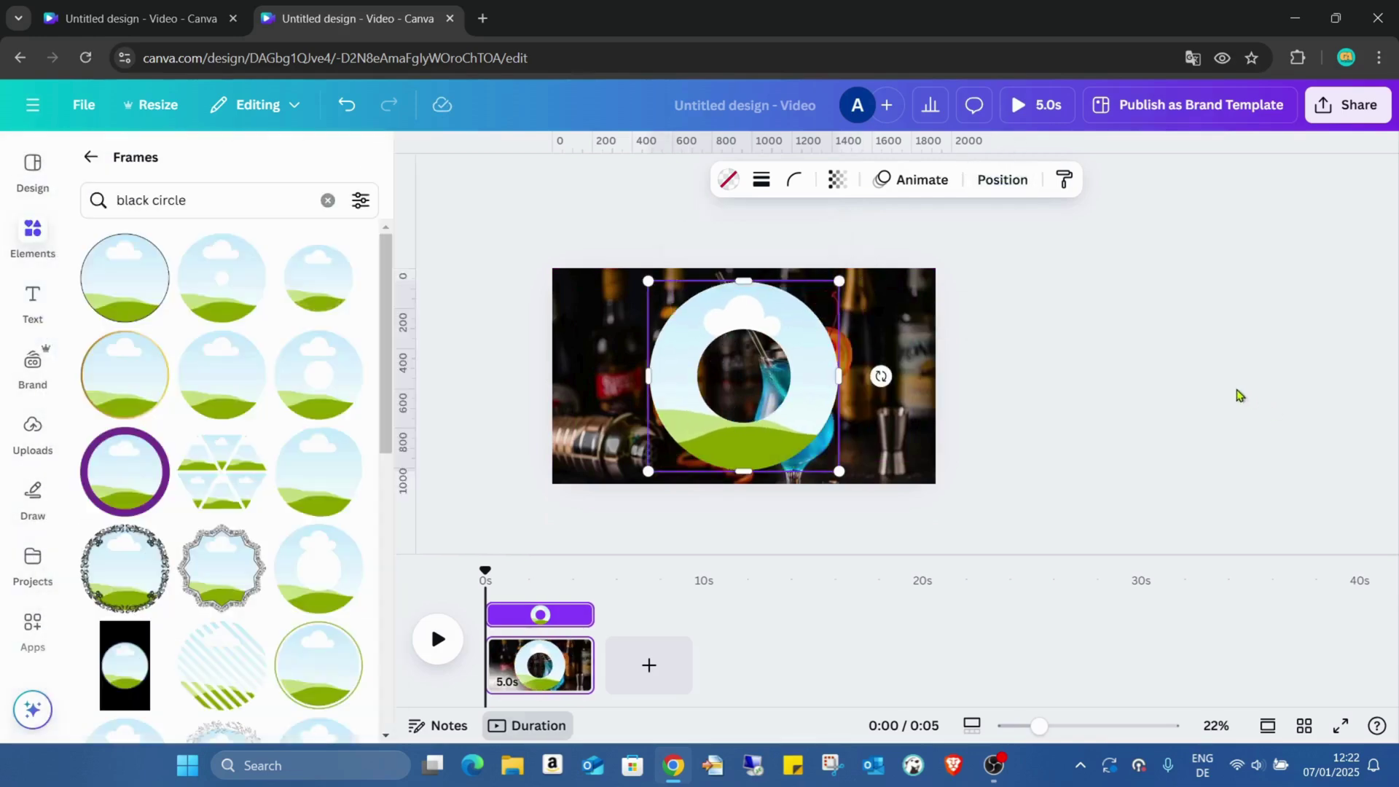
Duplicate the cocktail photo and drop the copy into the circle frame
{"action": "left_click", "coordinate": [903, 314]}
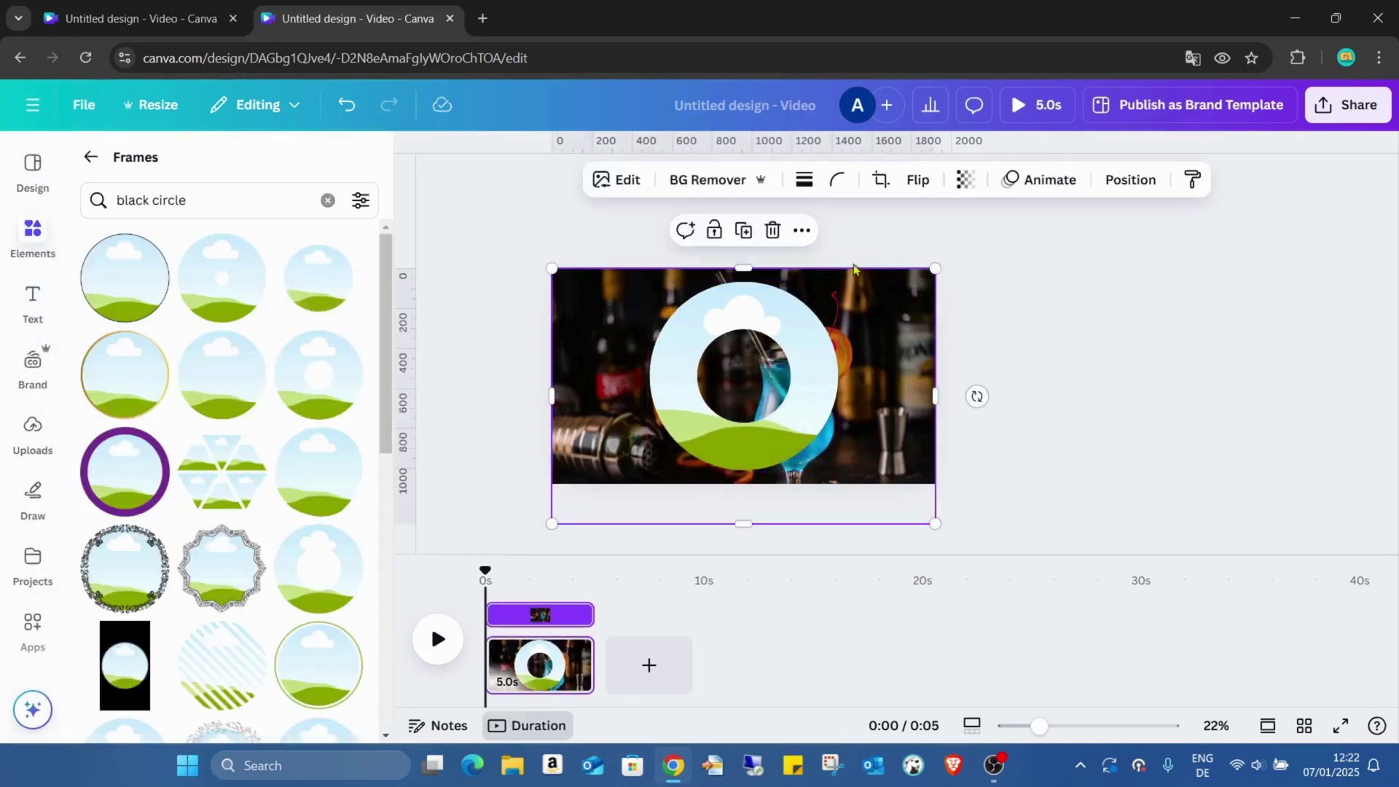
{"action": "left_click", "coordinate": [743, 229]}
{"action": "mouse_move", "coordinate": [879, 299]}
{"action": "left_mouse_down"}
{"action": "mouse_move", "coordinate": [790, 299]}
{"action": "mouse_move", "coordinate": [799, 312]}
{"action": "left_mouse_up"}
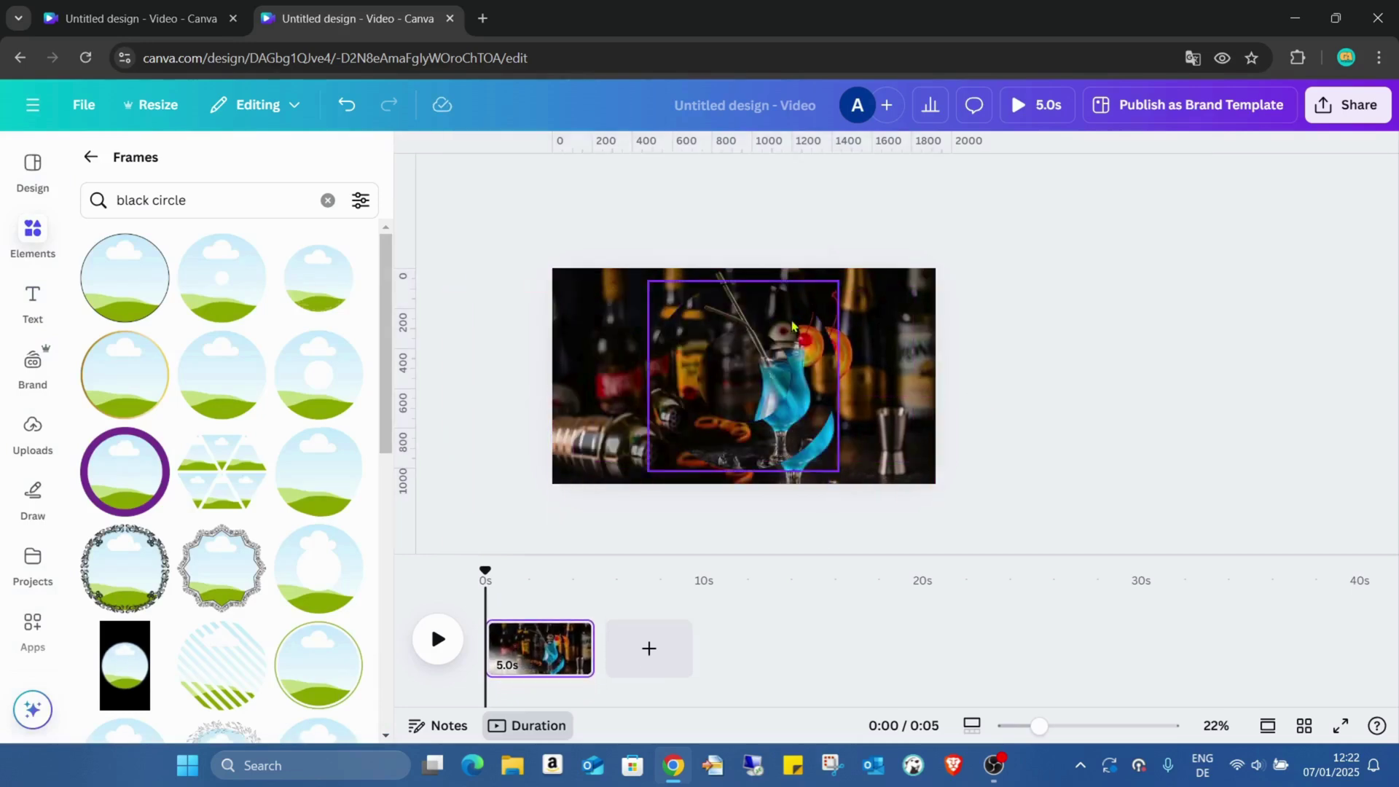
{"action": "left_click", "coordinate": [794, 302]}
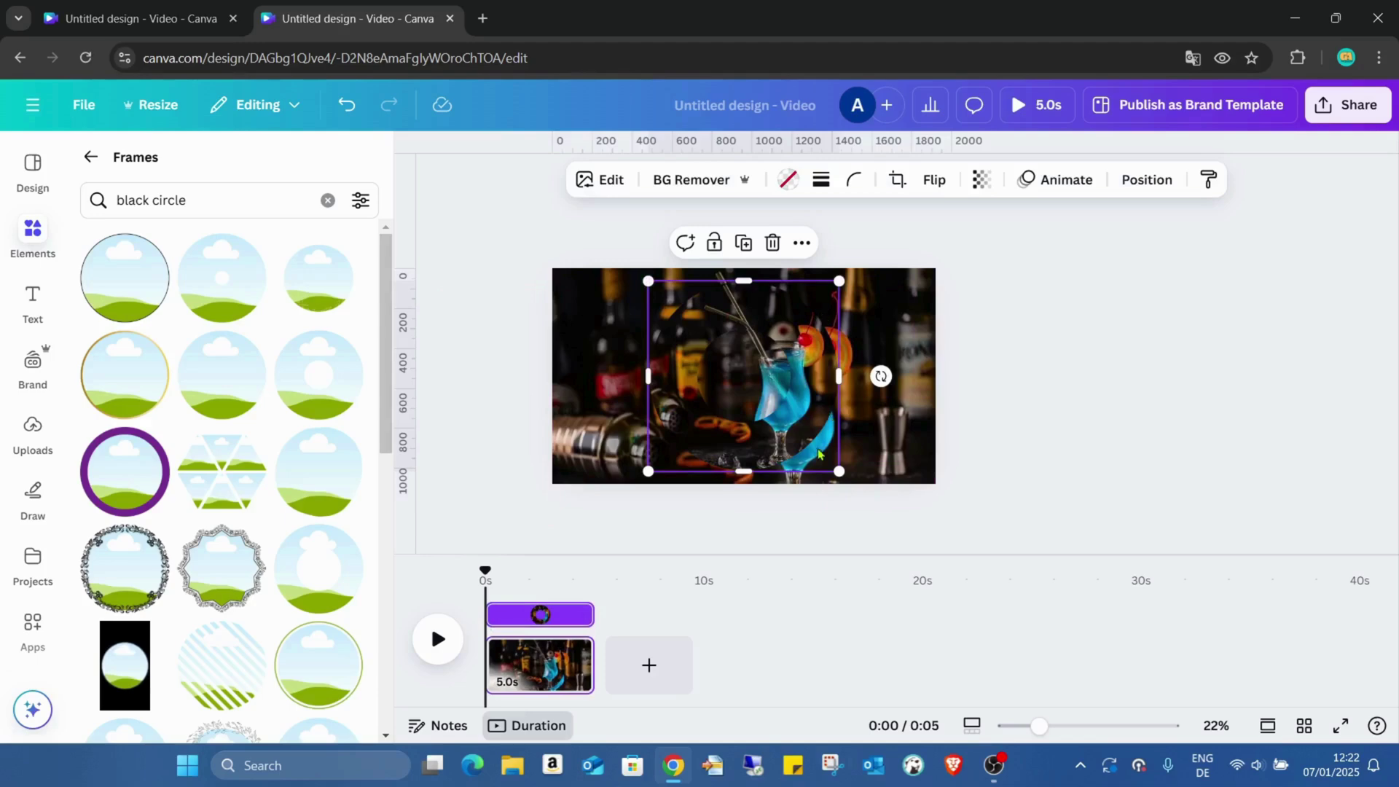
{"action": "double_click", "coordinate": [741, 457]}
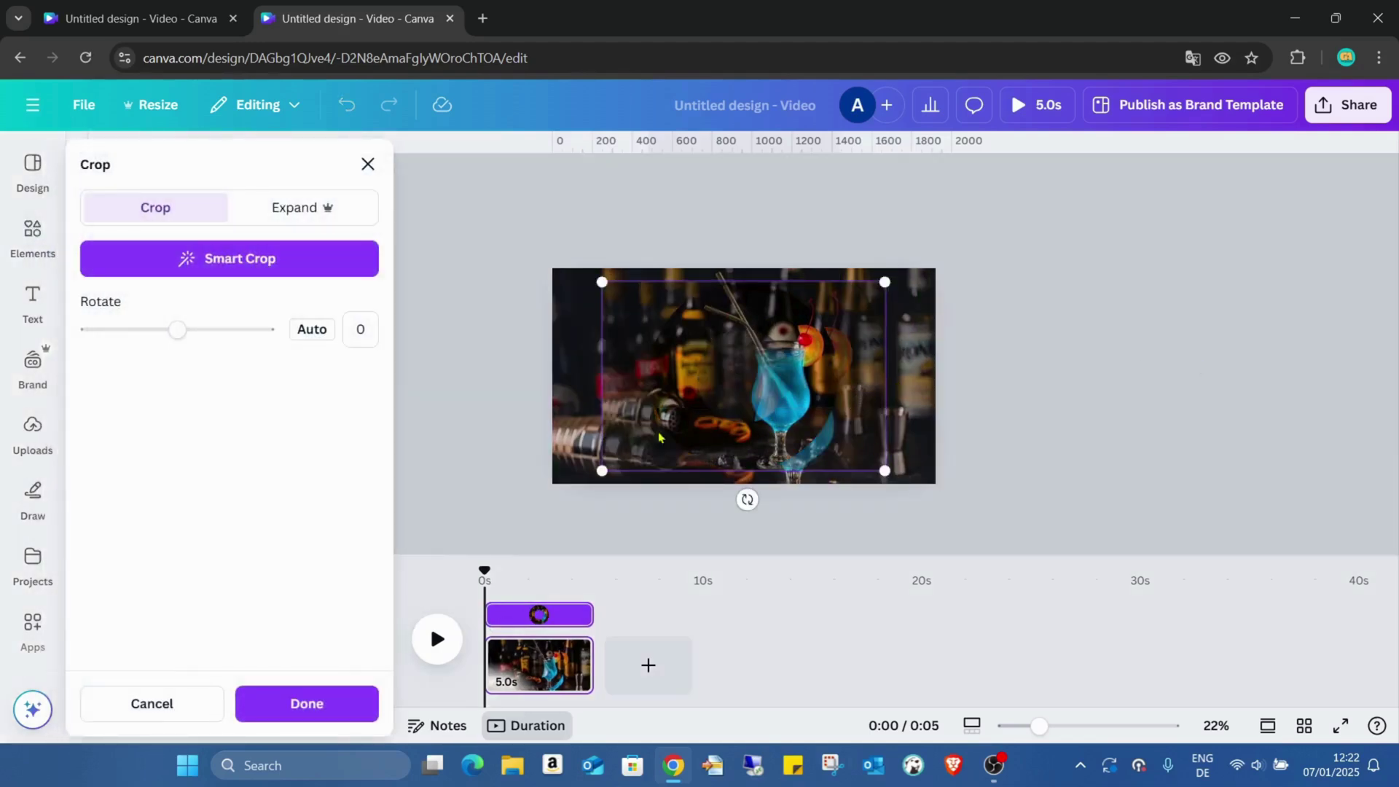
{"action": "key", "text": "Return"}
Enlarge and reposition the photo inside the frame, then apply the crop
{"action": "double_click", "coordinate": [802, 316]}
{"action": "left_click_drag", "start_coordinate": [884, 278], "coordinate": [978, 226]}
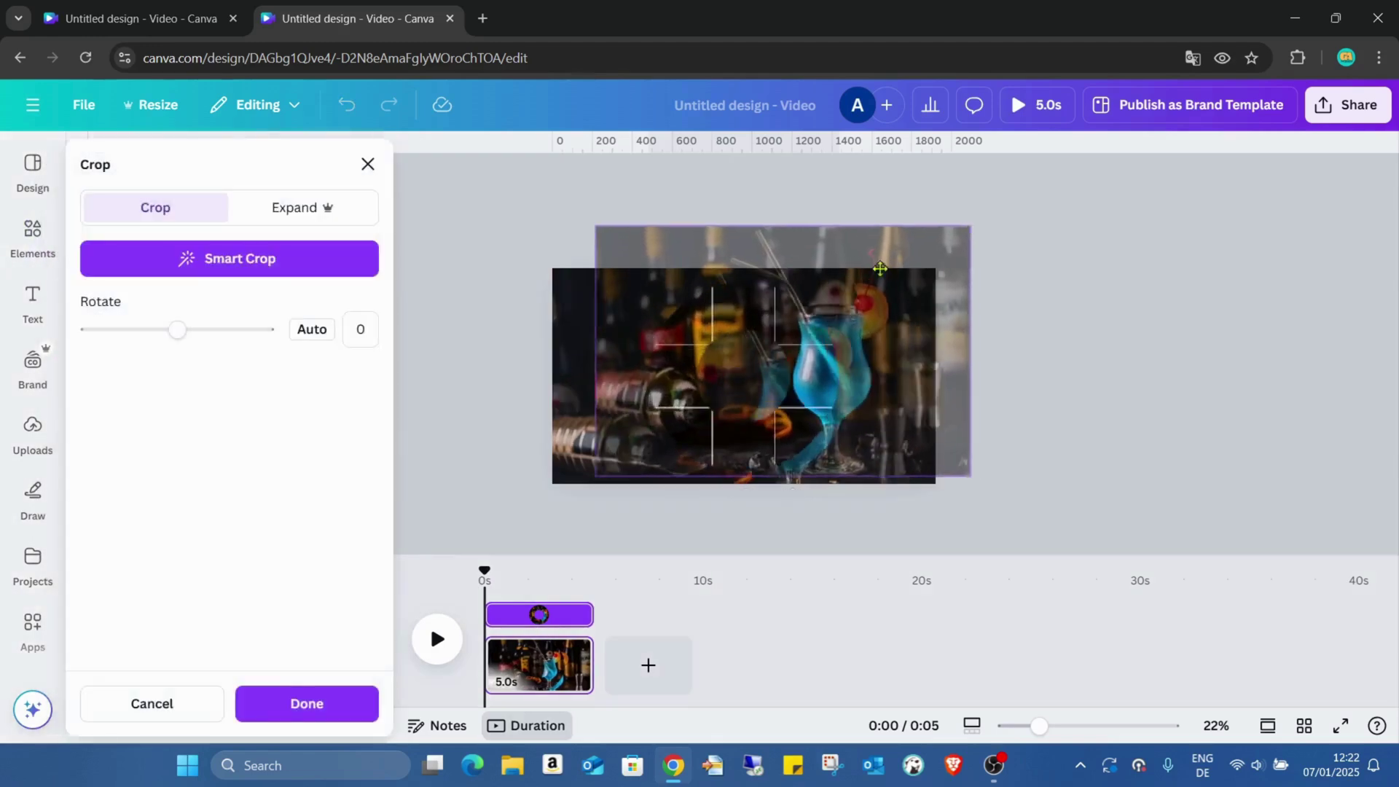
{"action": "left_click_drag", "start_coordinate": [884, 264], "coordinate": [841, 312]}
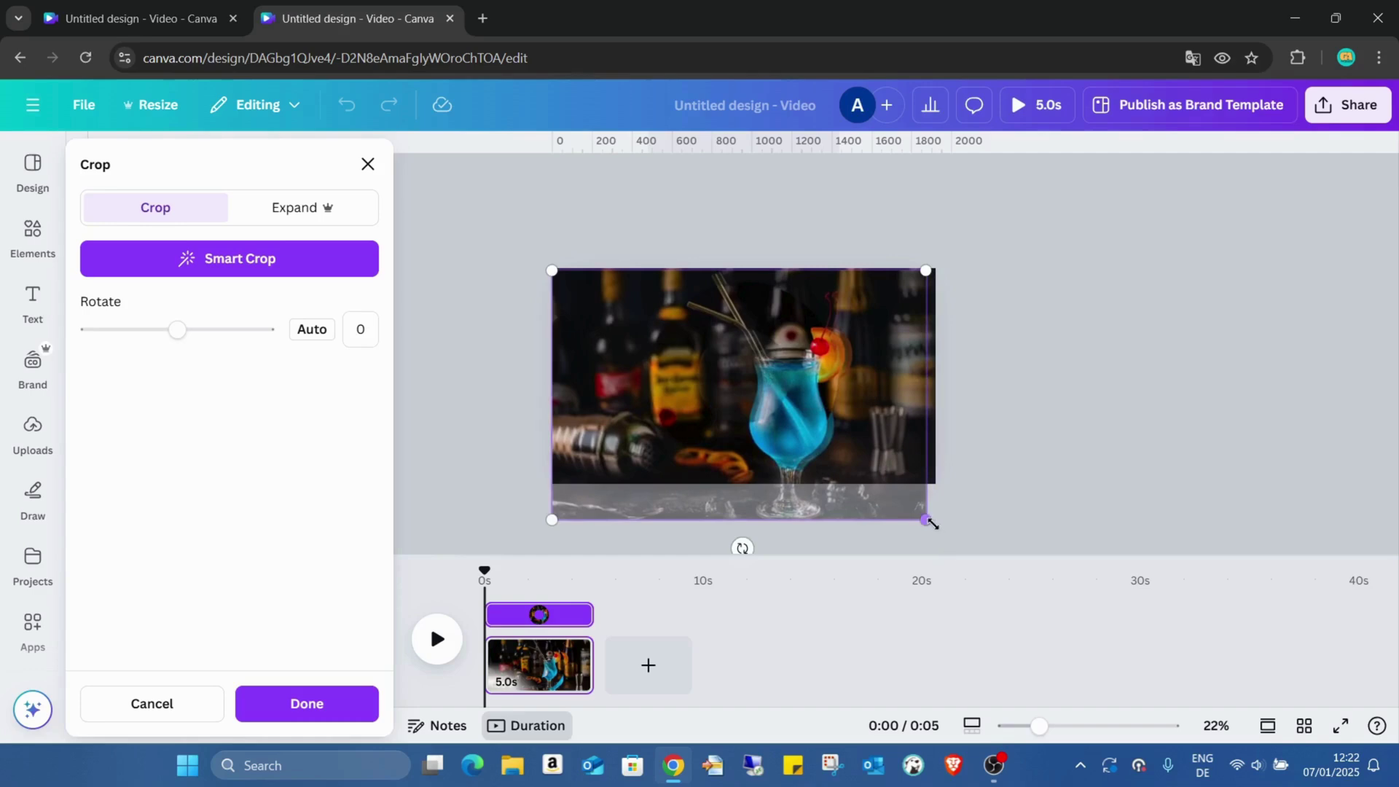
{"action": "left_click_drag", "start_coordinate": [931, 522], "coordinate": [937, 526]}
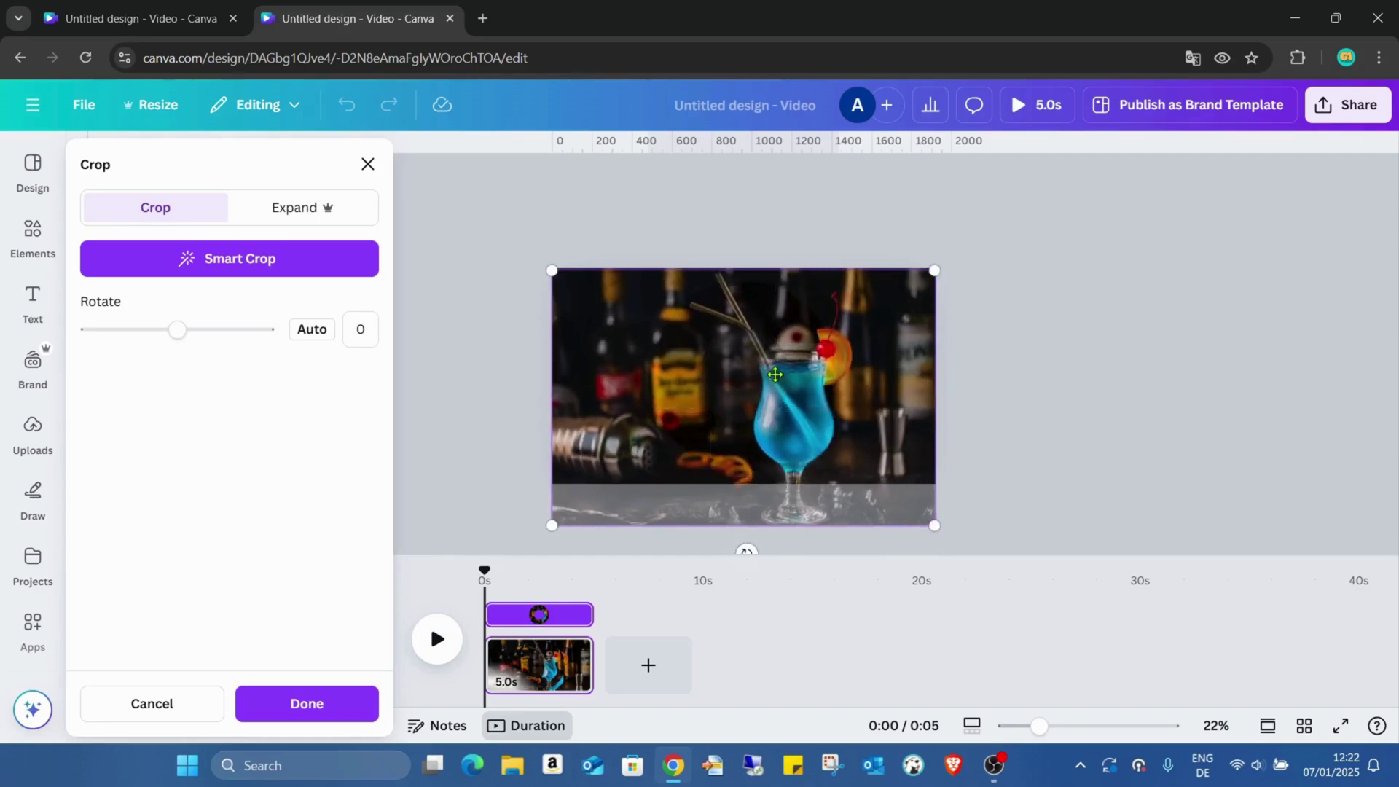
{"action": "left_click", "coordinate": [279, 704]}
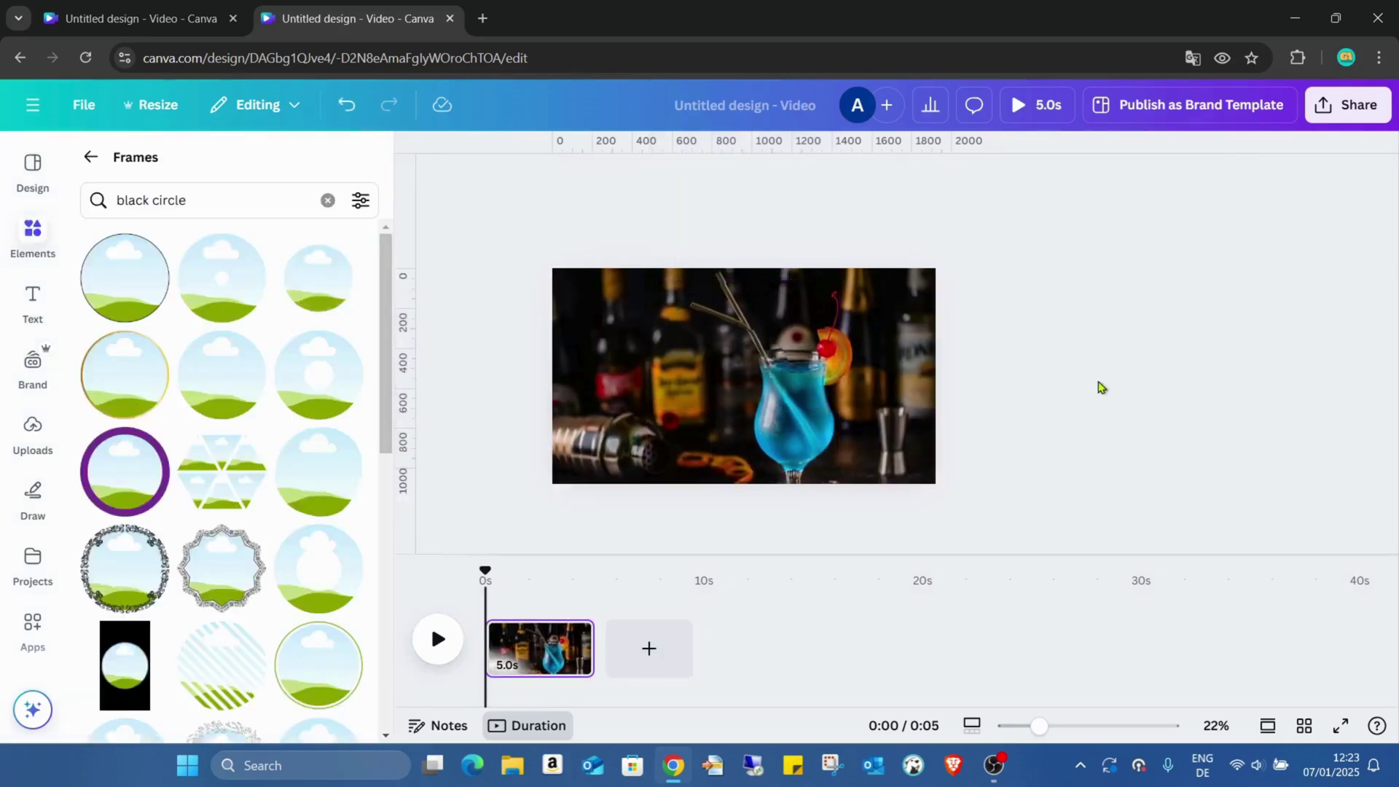
Preview the video full screen, close it, and reopen and confirm the framed image's crop
{"action": "left_click", "coordinate": [1340, 726]}
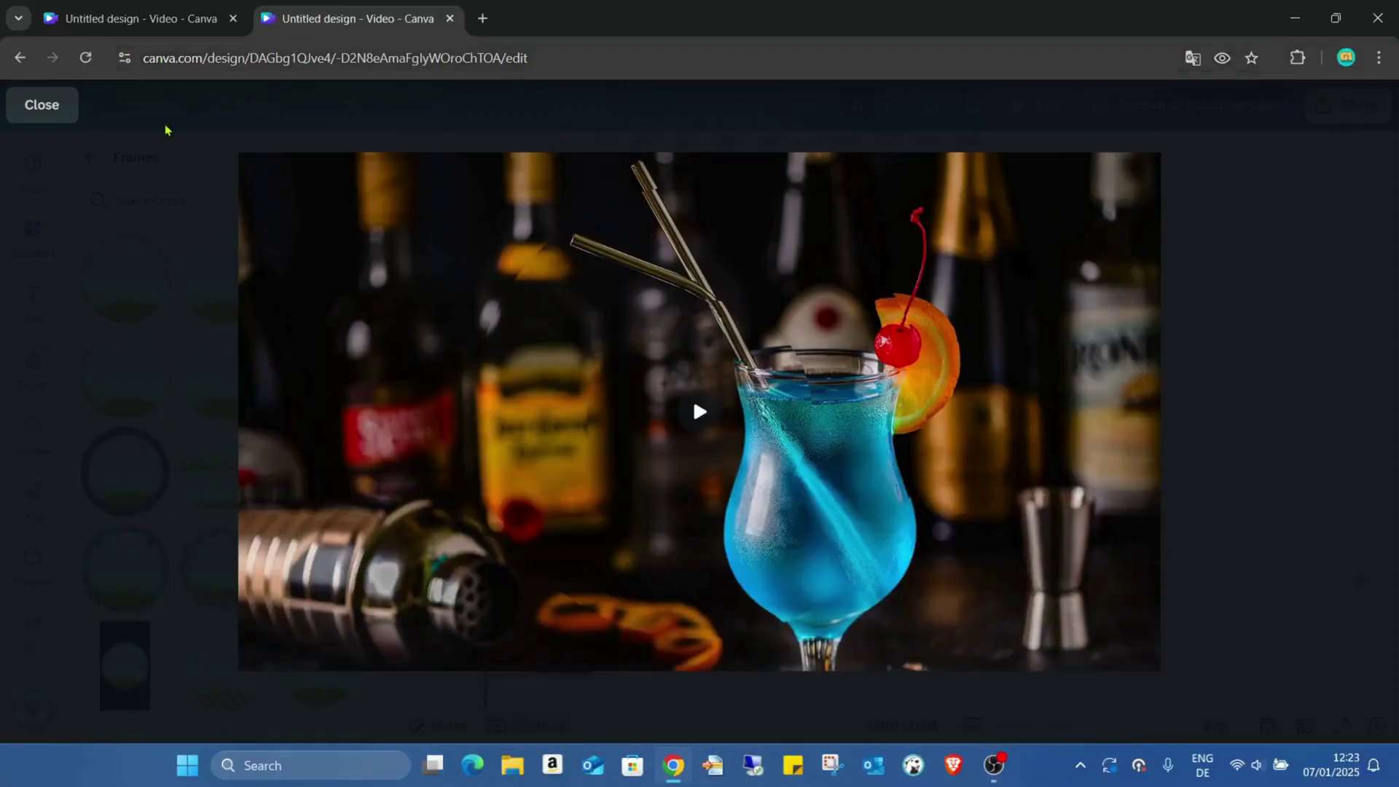
{"action": "left_click", "coordinate": [42, 103]}
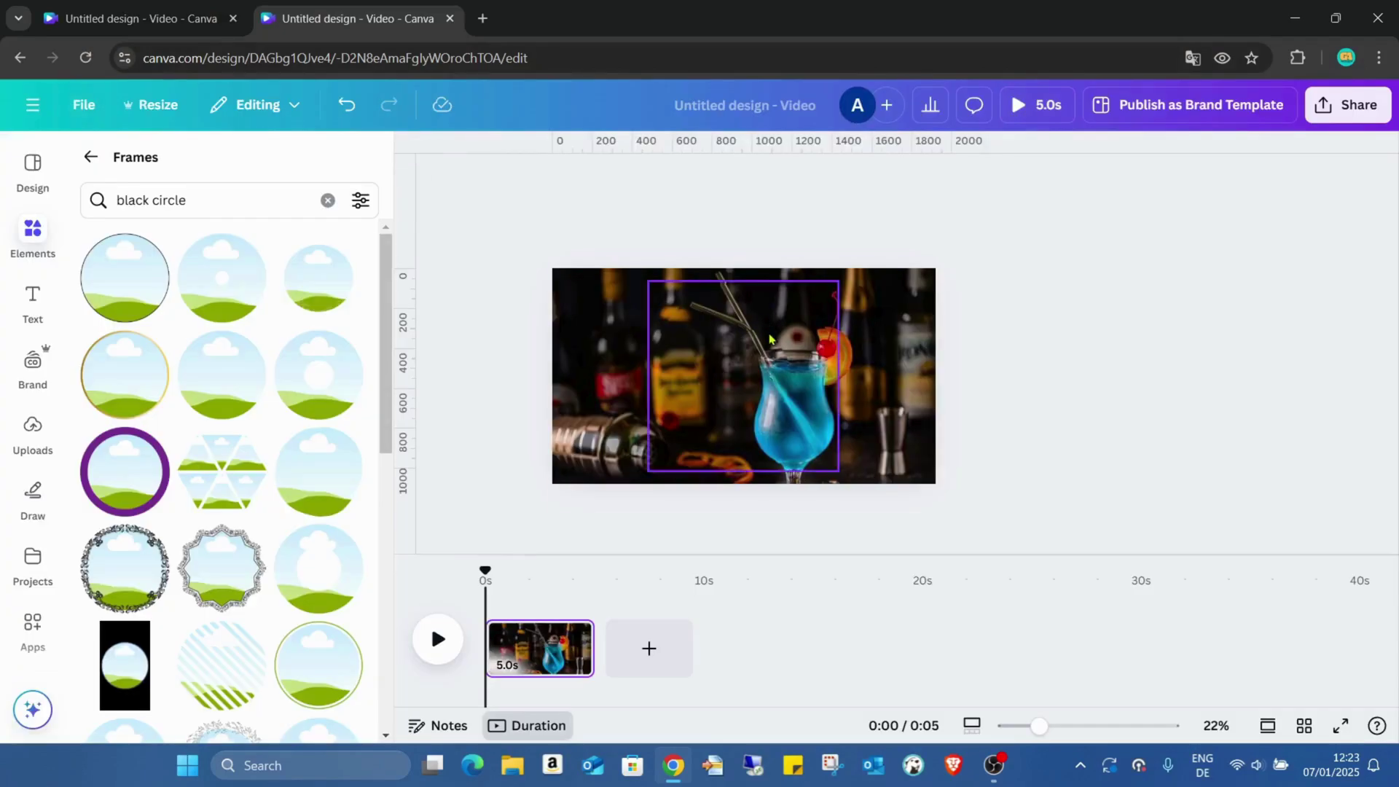
{"action": "double_click", "coordinate": [781, 312]}
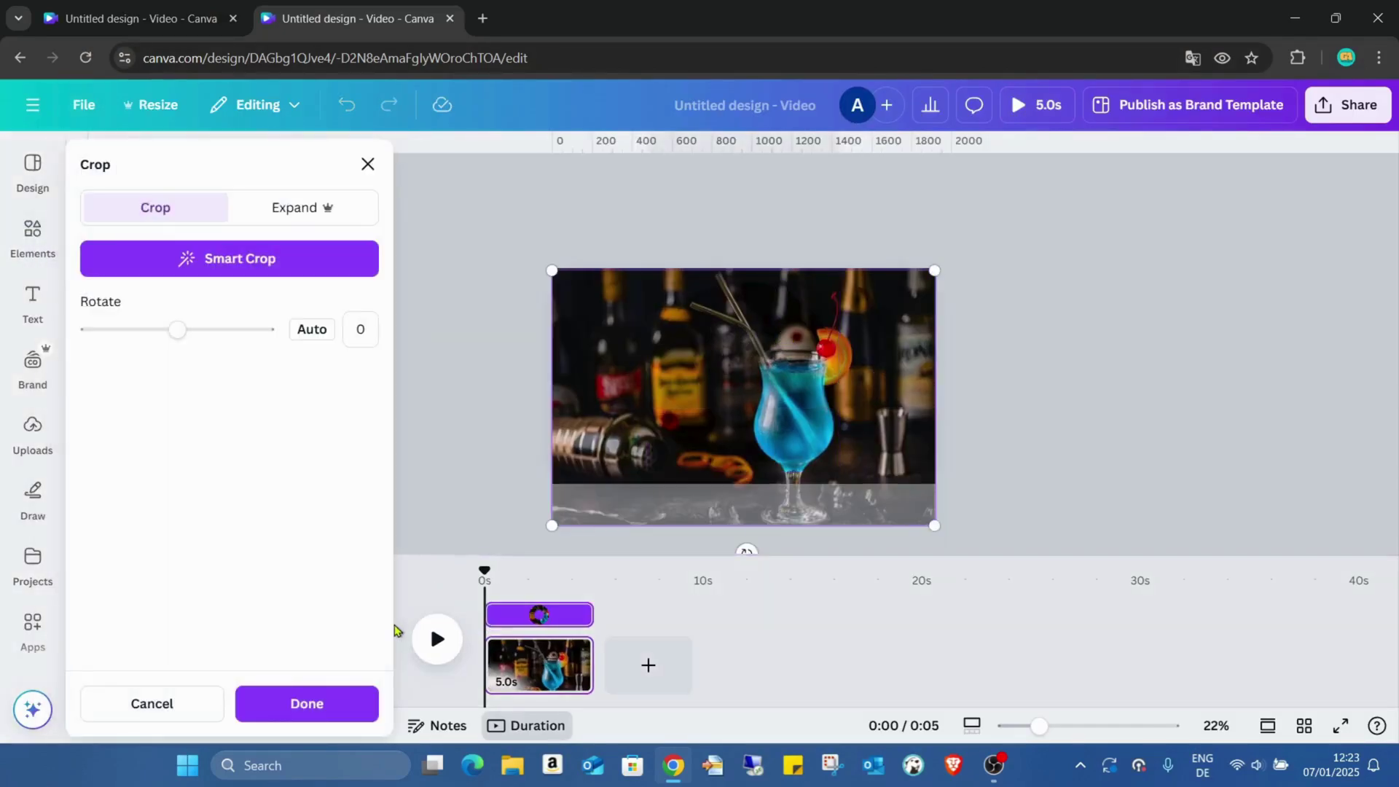
{"action": "left_click", "coordinate": [306, 703]}
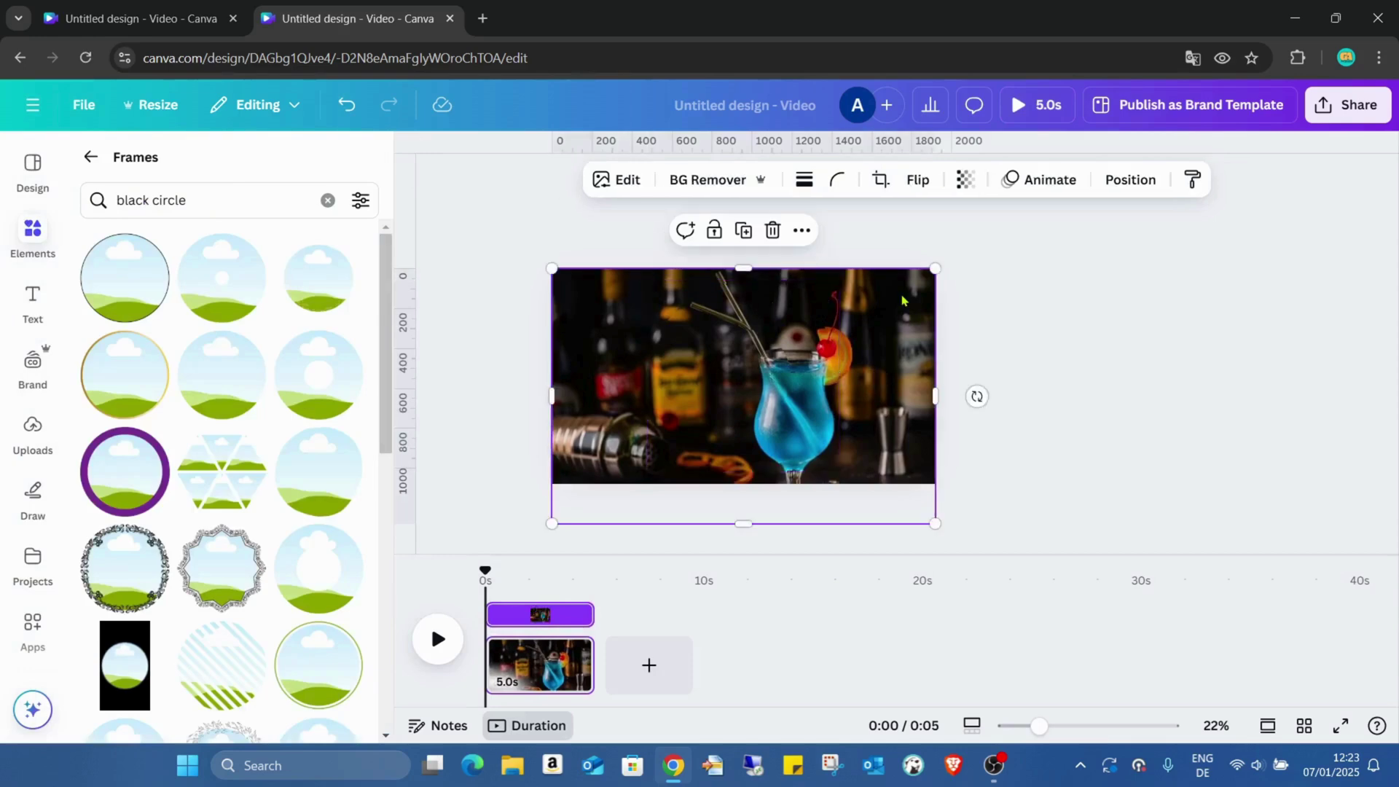
{"action": "left_click", "coordinate": [828, 328]}
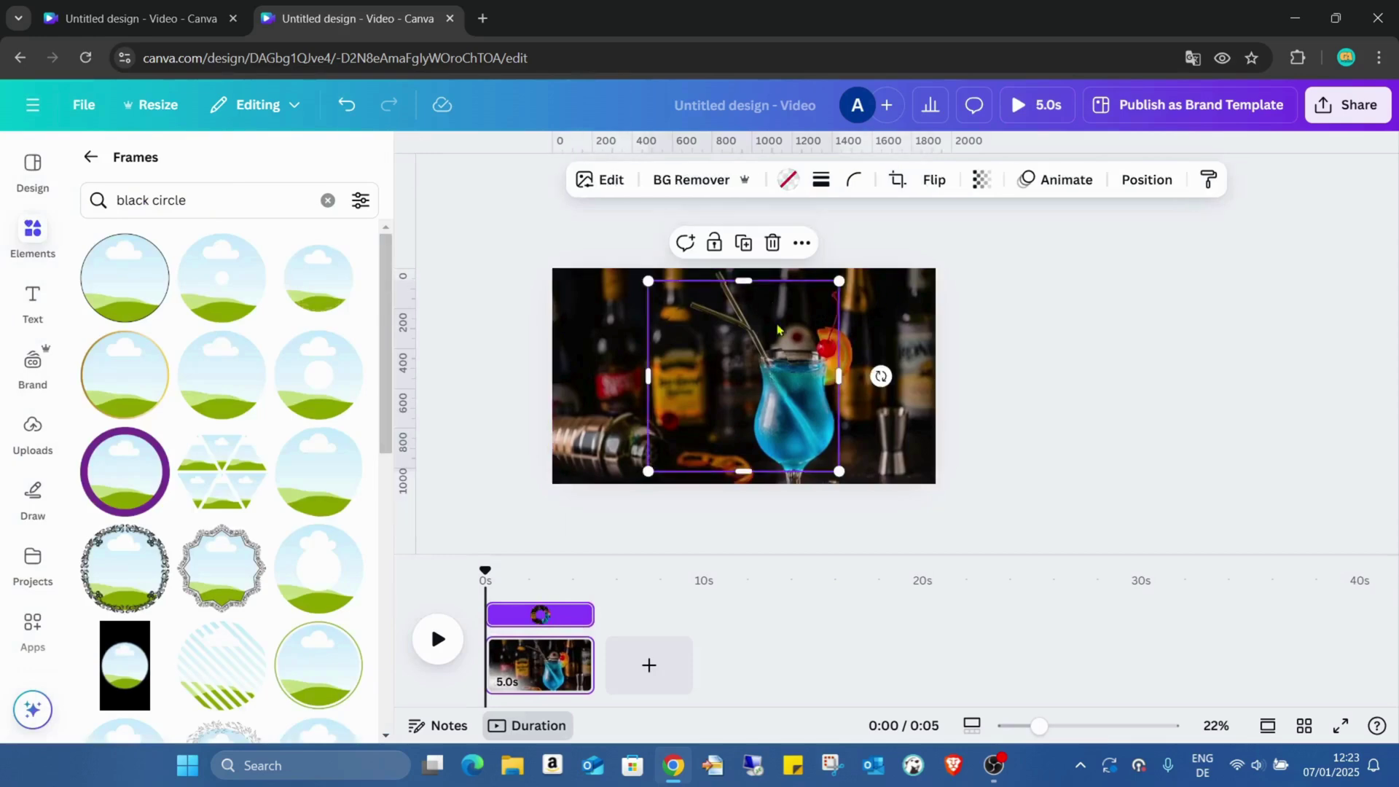
{"action": "double_click", "coordinate": [820, 331]}
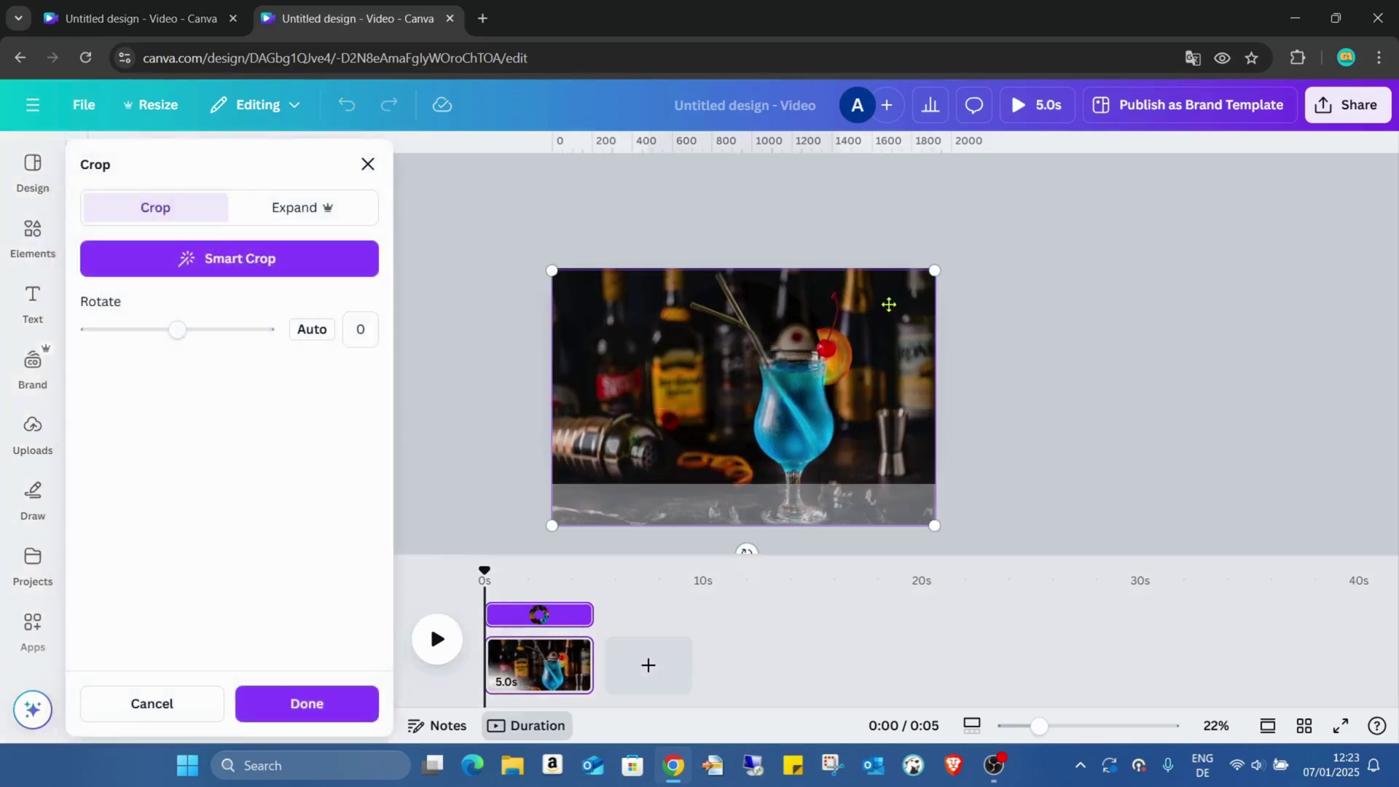
{"action": "mouse_move", "coordinate": [1038, 726]}
{"action": "left_mouse_down"}
{"action": "mouse_move", "coordinate": [1065, 726]}
{"action": "mouse_move", "coordinate": [1039, 726]}
{"action": "left_mouse_up"}
{"action": "left_click", "coordinate": [306, 703]}
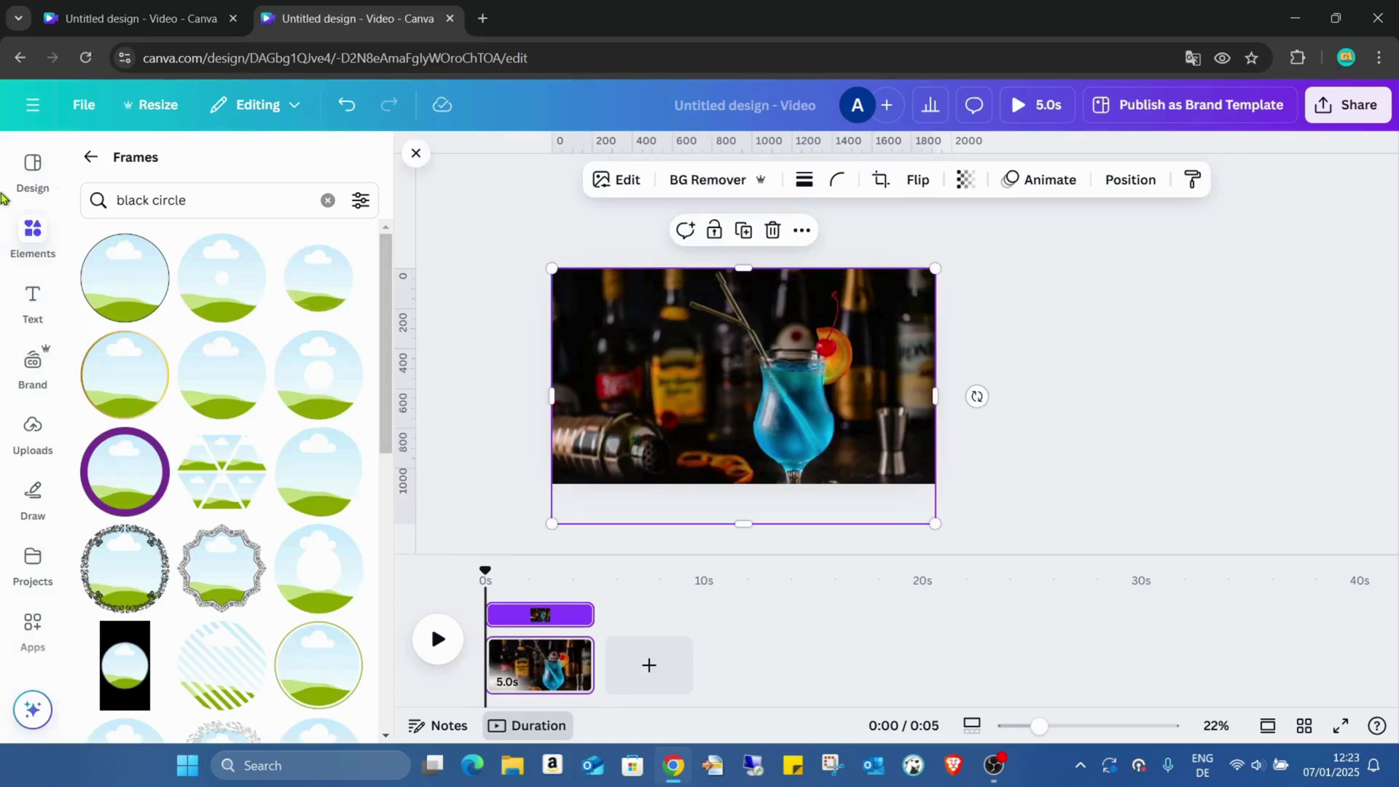
Return to the Elements overview and duplicate the cocktail page from the timeline
{"action": "left_click", "coordinate": [90, 157]}
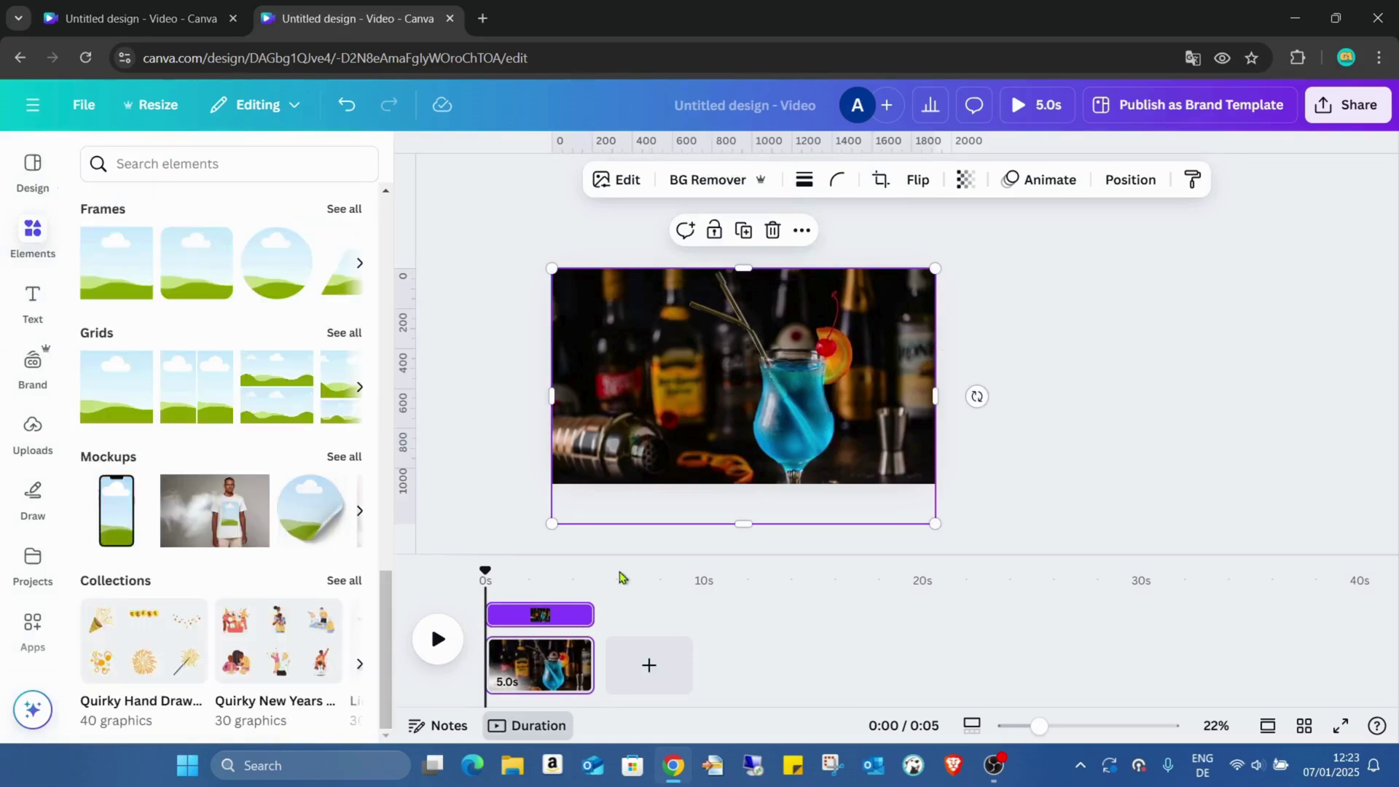
{"action": "right_click", "coordinate": [567, 664]}
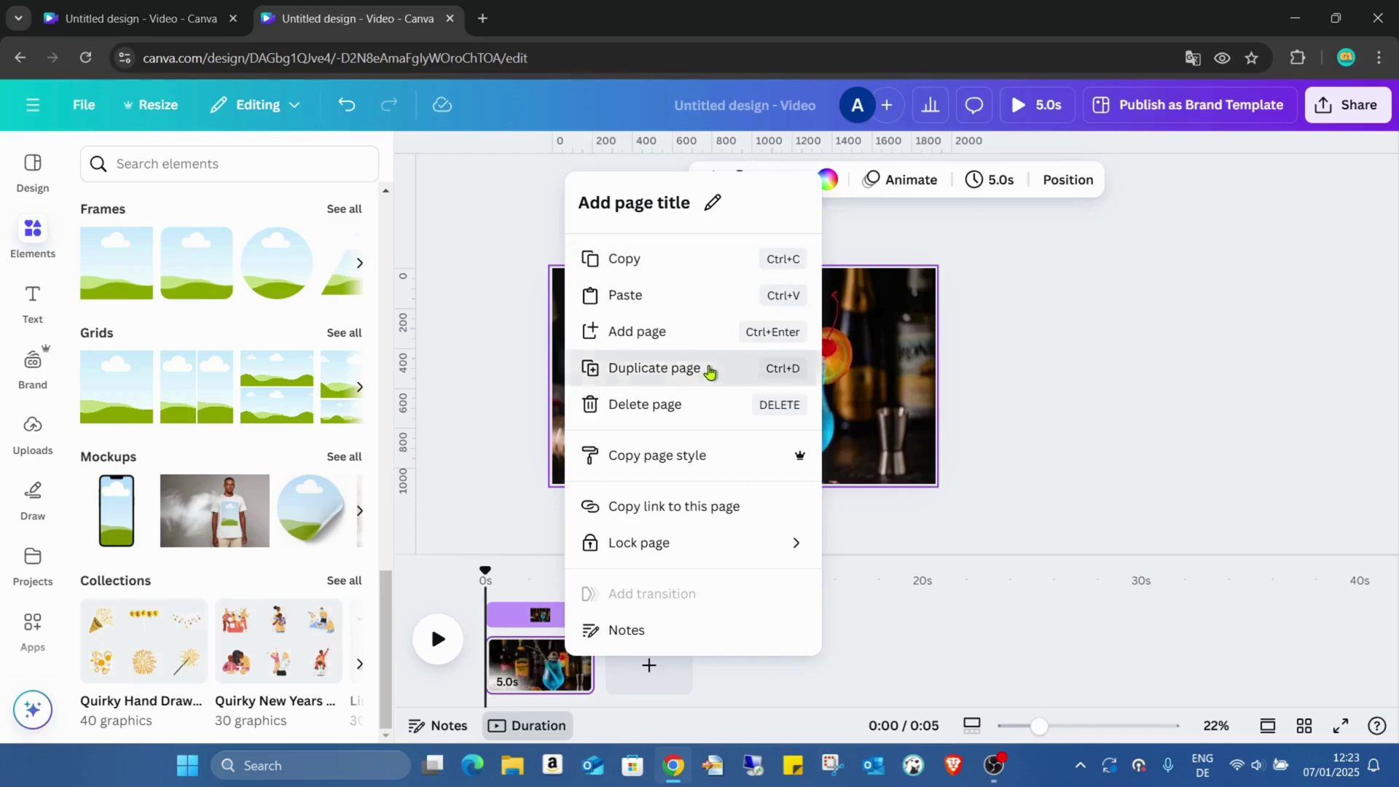
{"action": "left_click", "coordinate": [709, 371]}
Select the first page and its background cocktail photo
{"action": "left_click", "coordinate": [519, 650]}
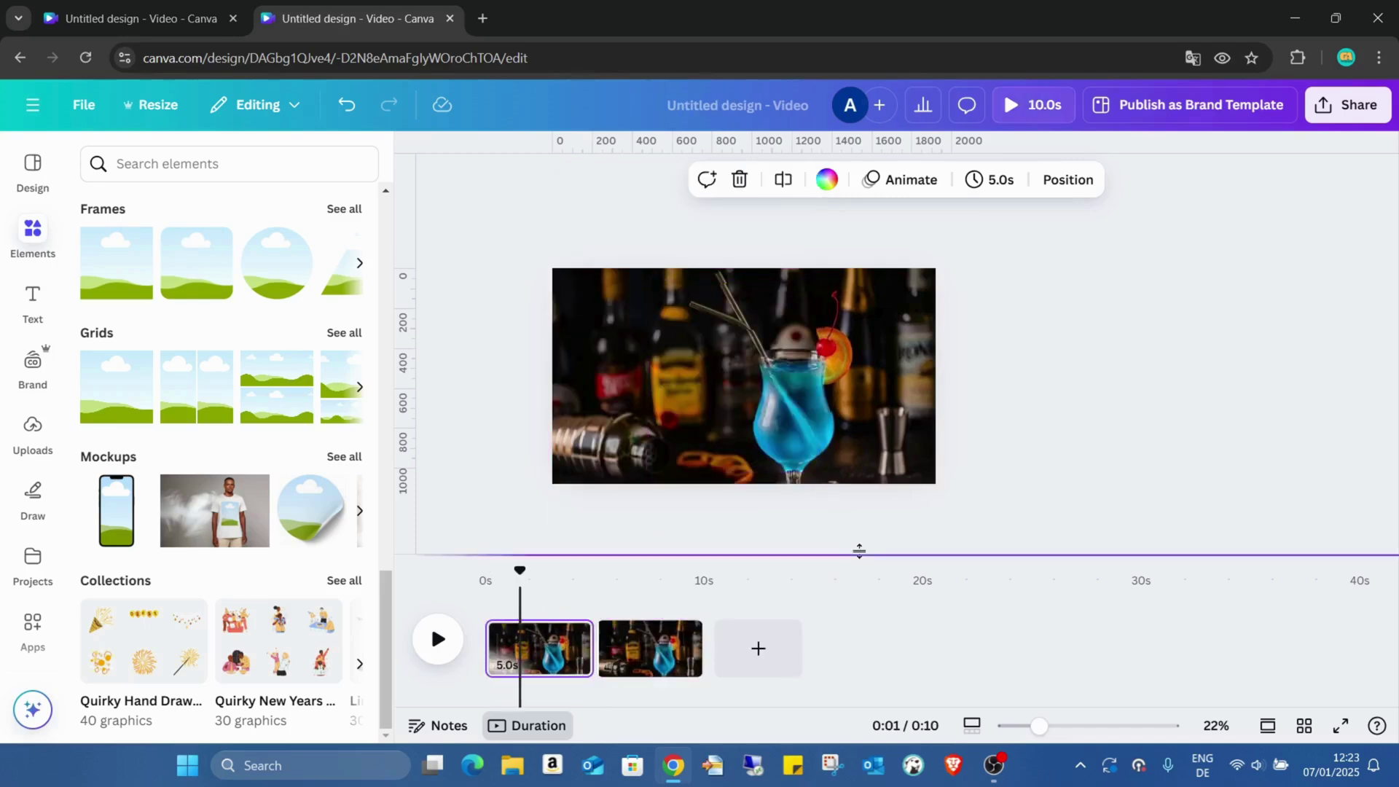
{"action": "left_click", "coordinate": [601, 339]}
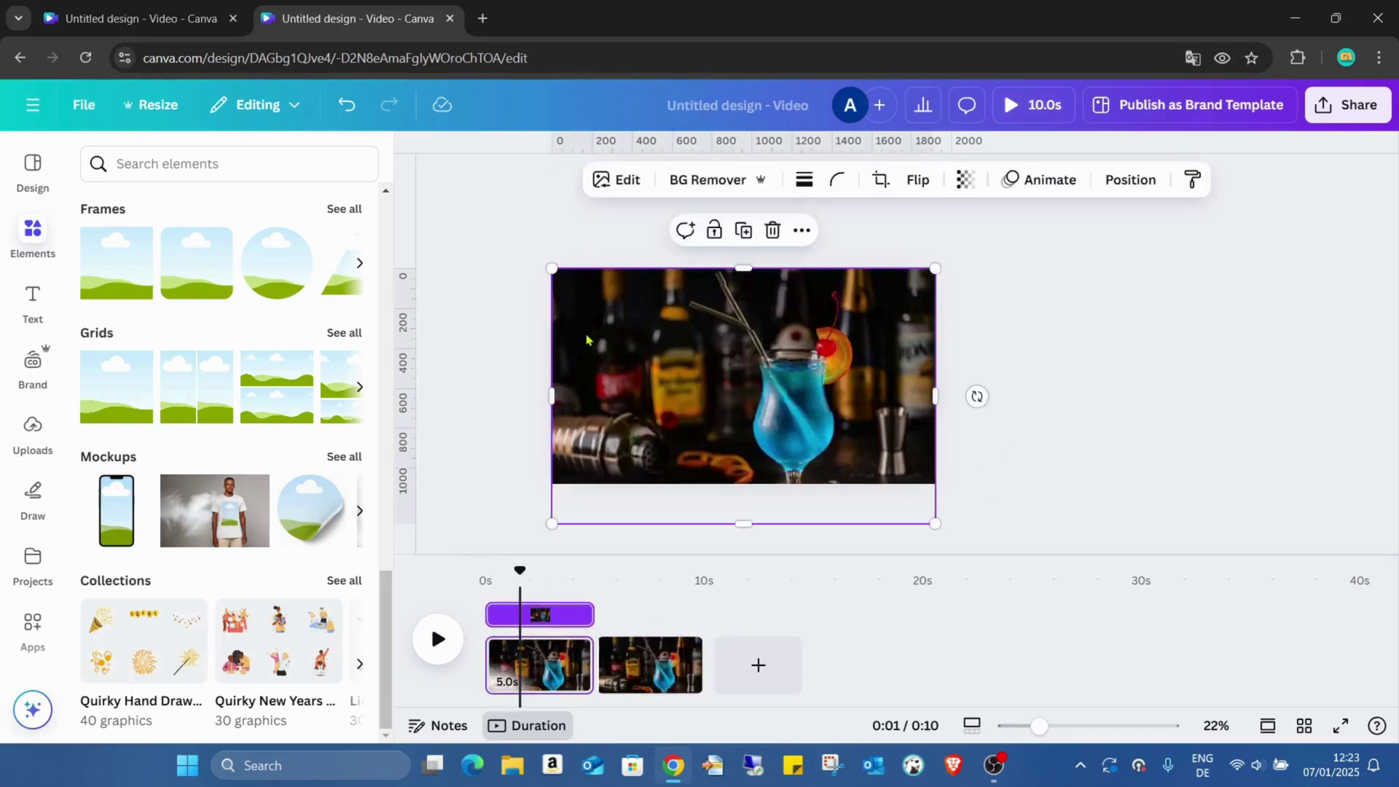
{"action": "left_click", "coordinate": [751, 329]}
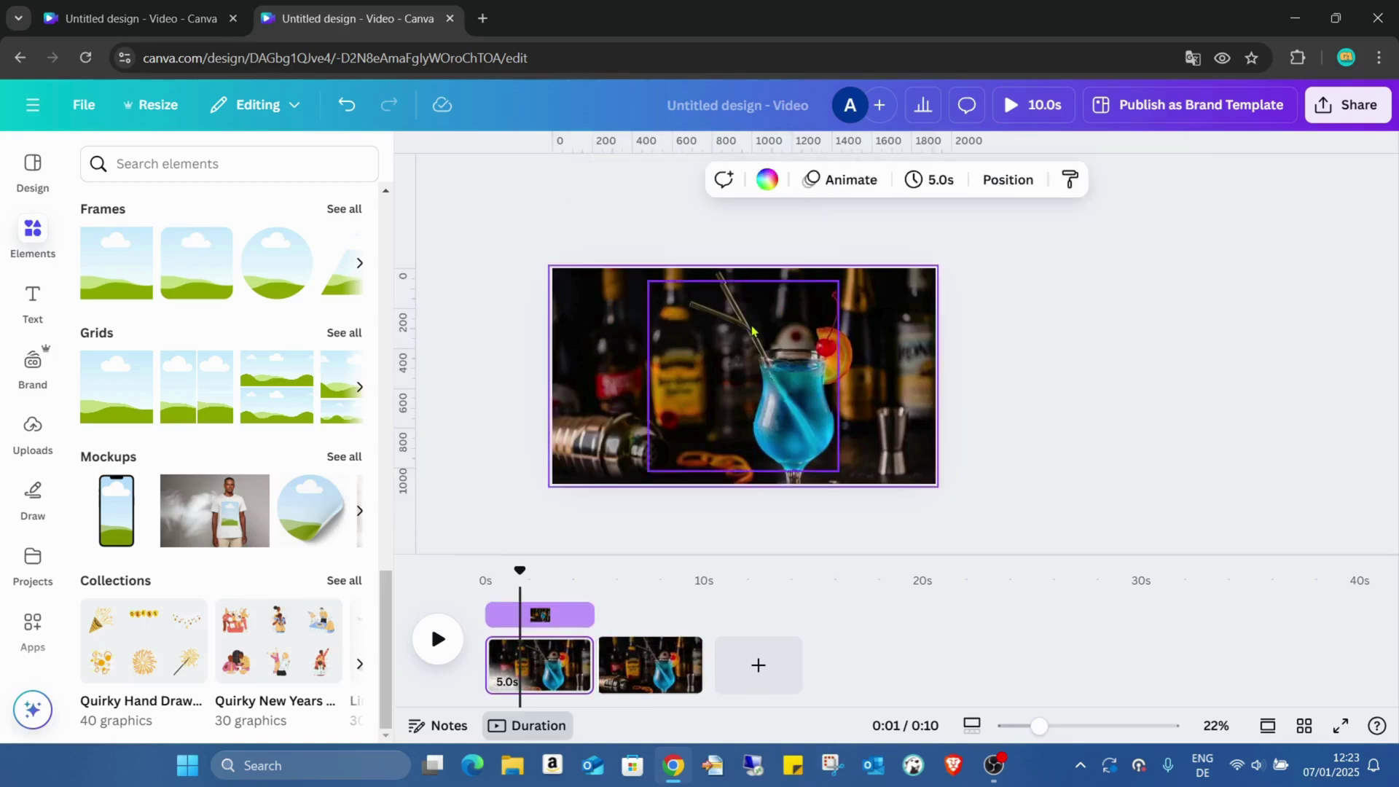
{"action": "left_click", "coordinate": [622, 331]}
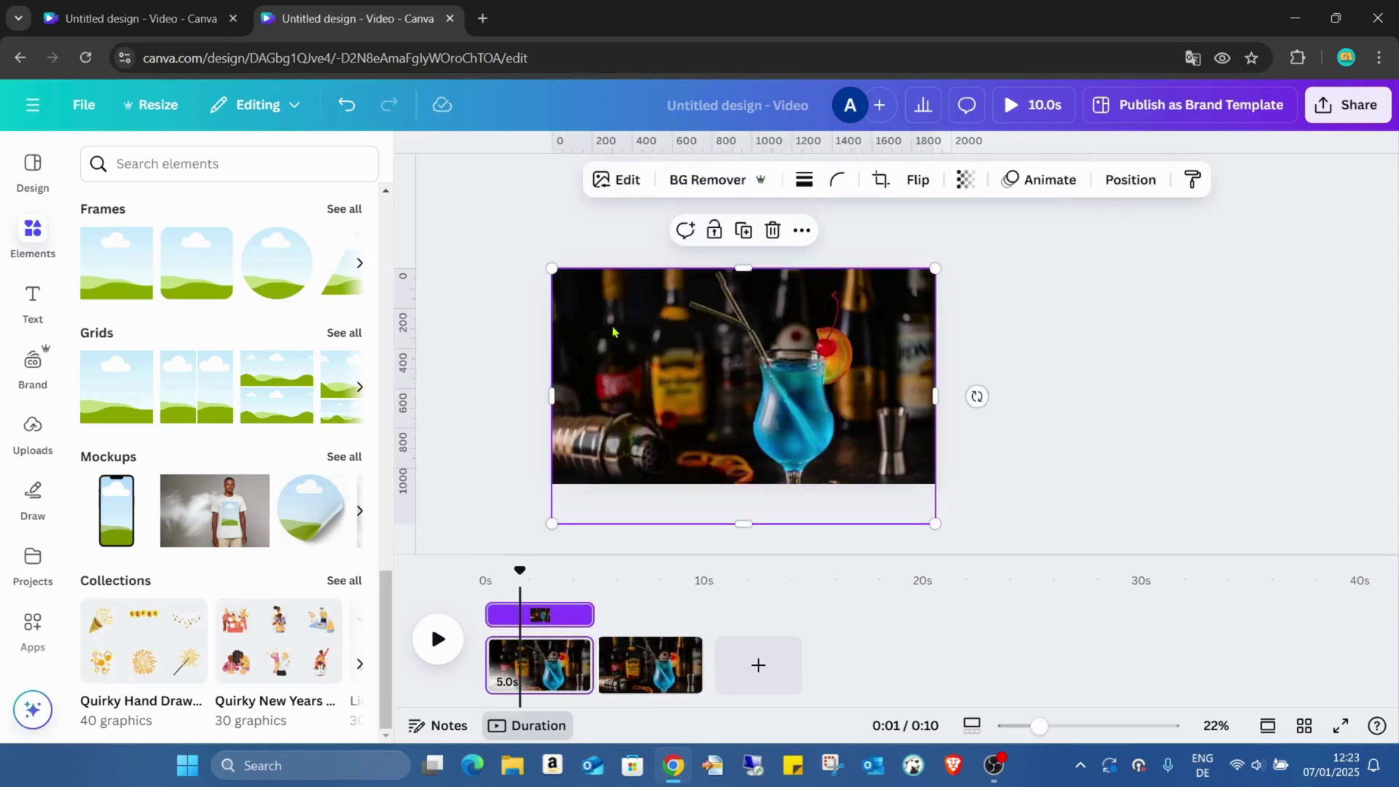
Select photo and frame together, enlarge them, try Middle alignment and undo it
{"action": "key", "text": "ctrl+v"}
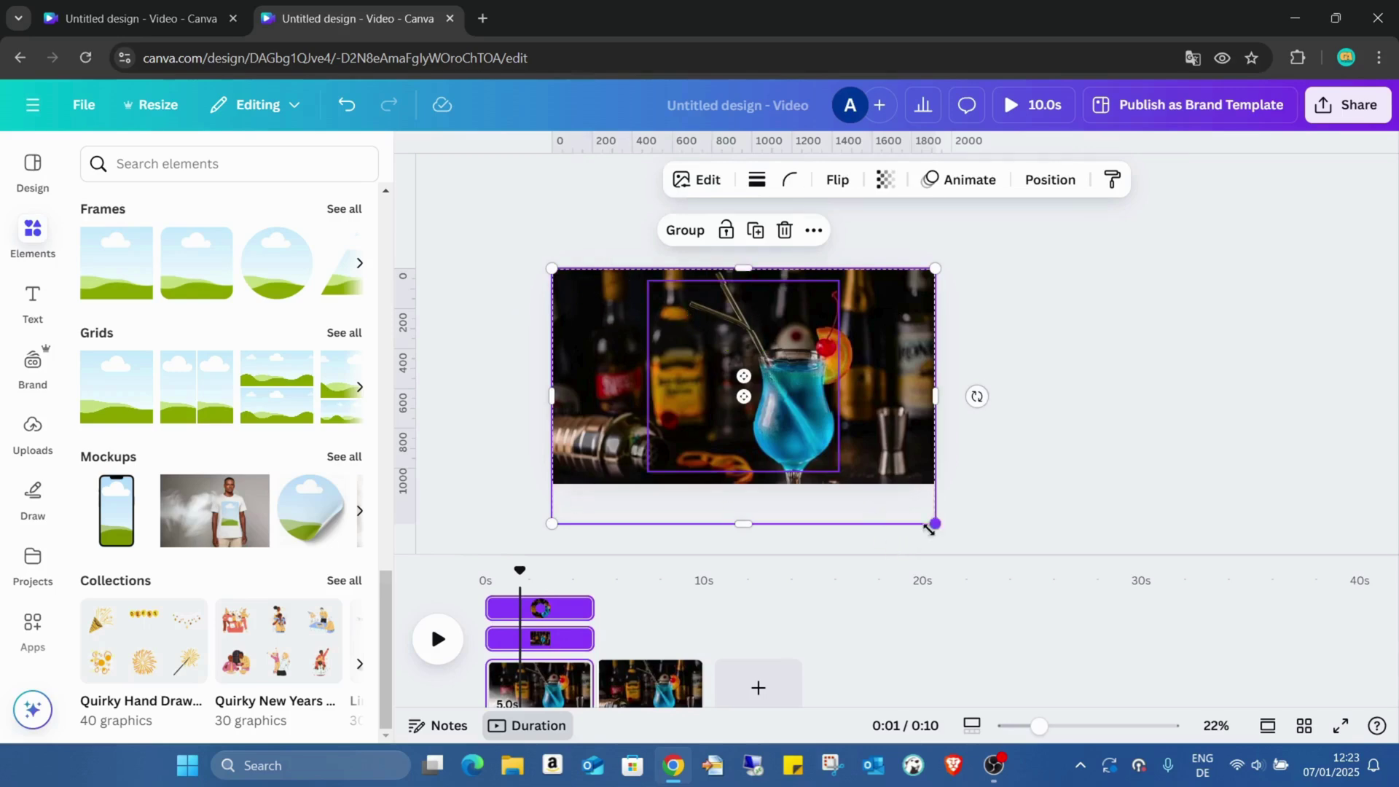
{"action": "left_click_drag", "start_coordinate": [934, 526], "coordinate": [1063, 618]}
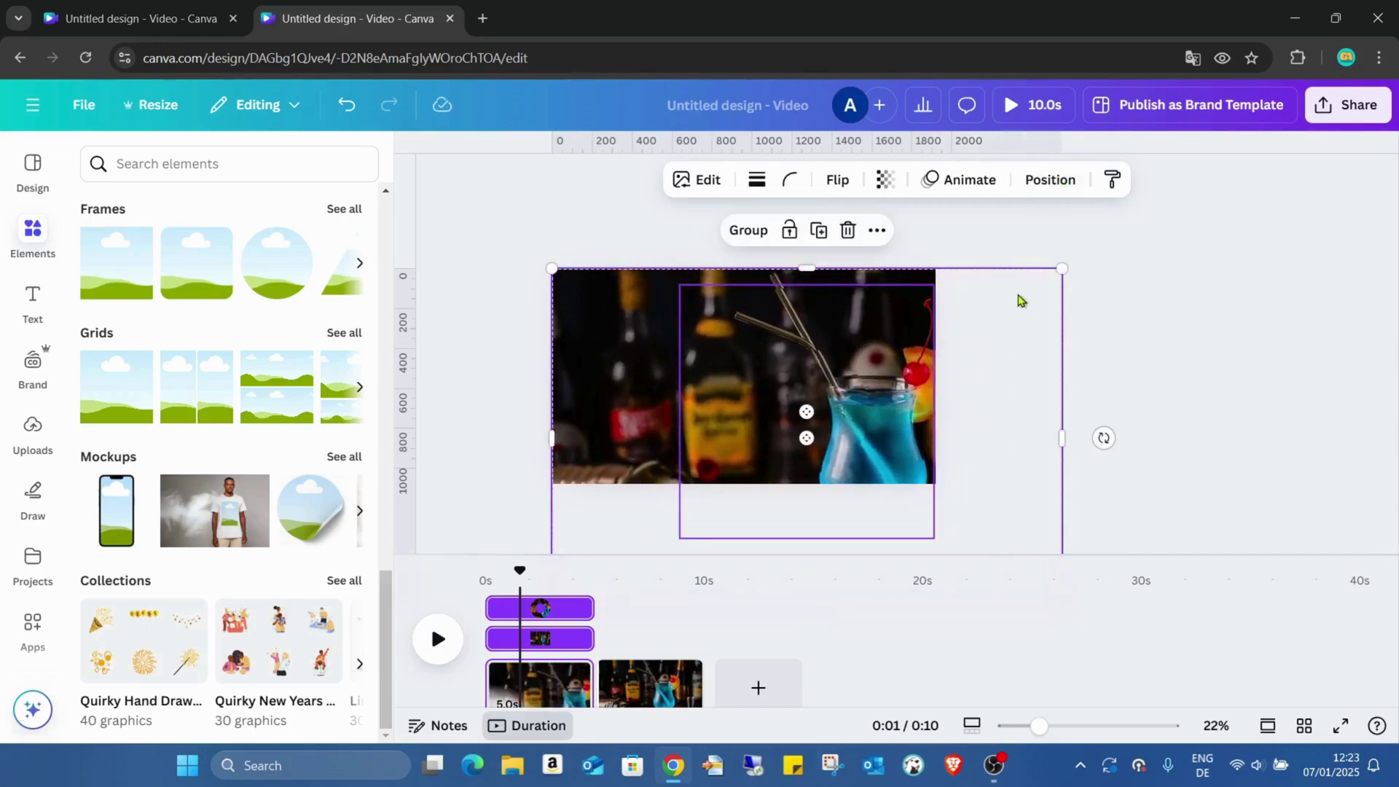
{"action": "left_click", "coordinate": [1047, 179]}
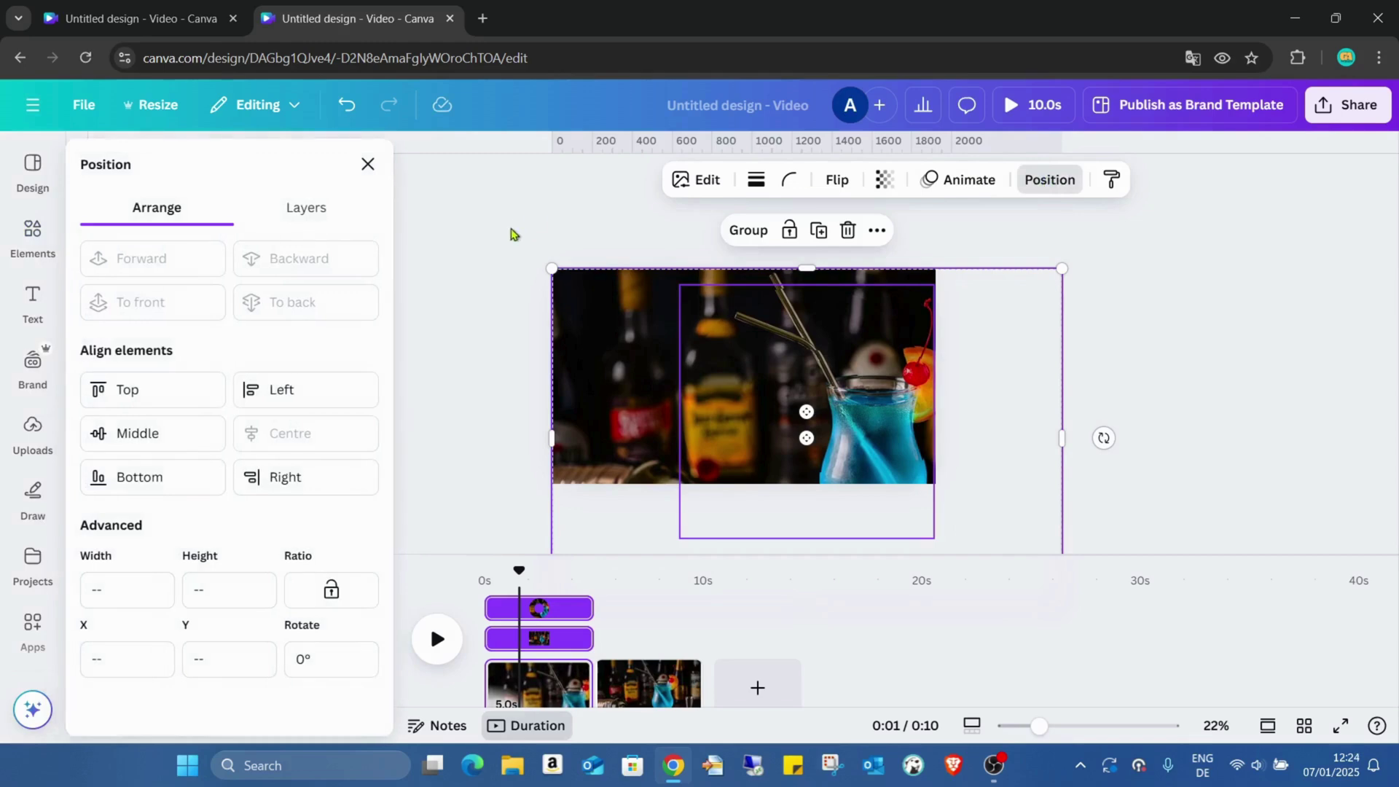
{"action": "left_click", "coordinate": [136, 427]}
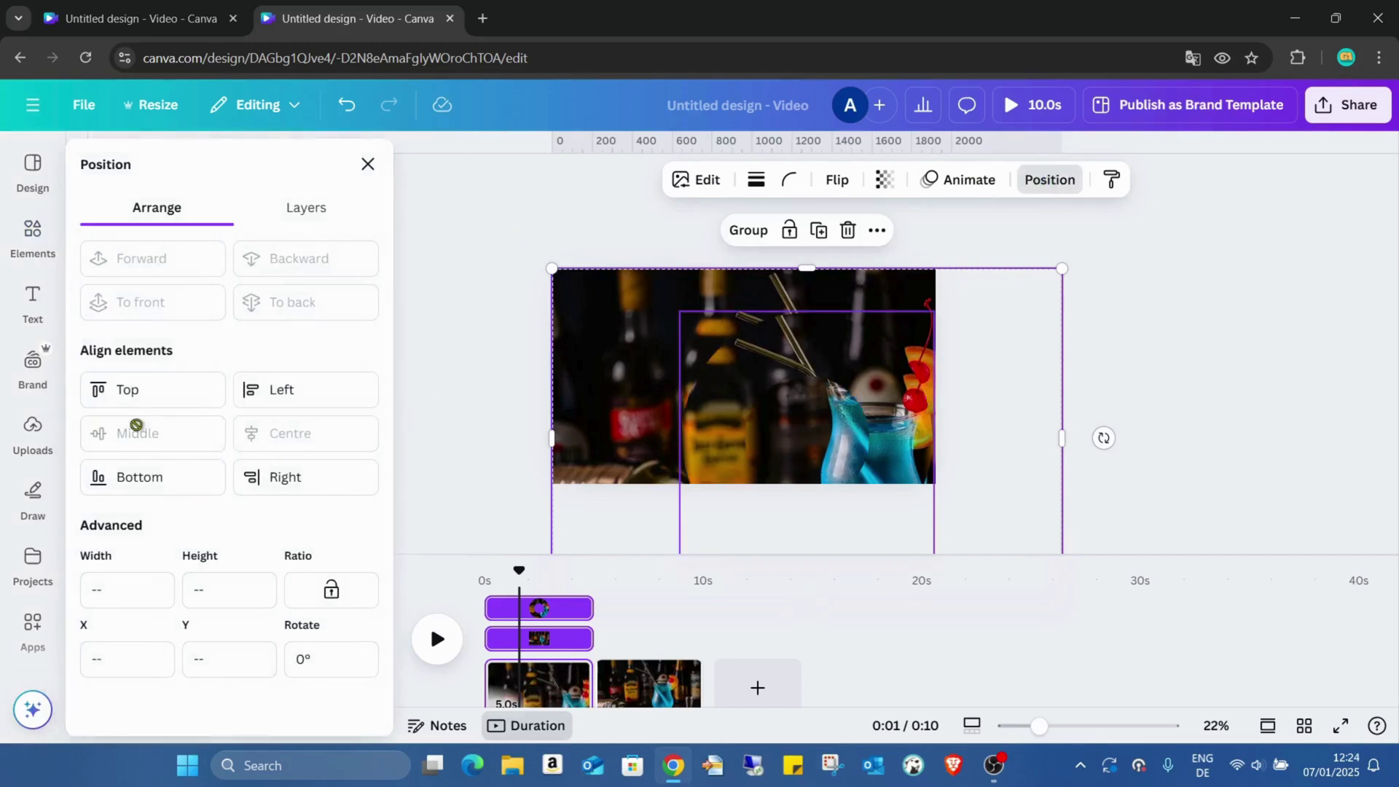
{"action": "left_click", "coordinate": [347, 104]}
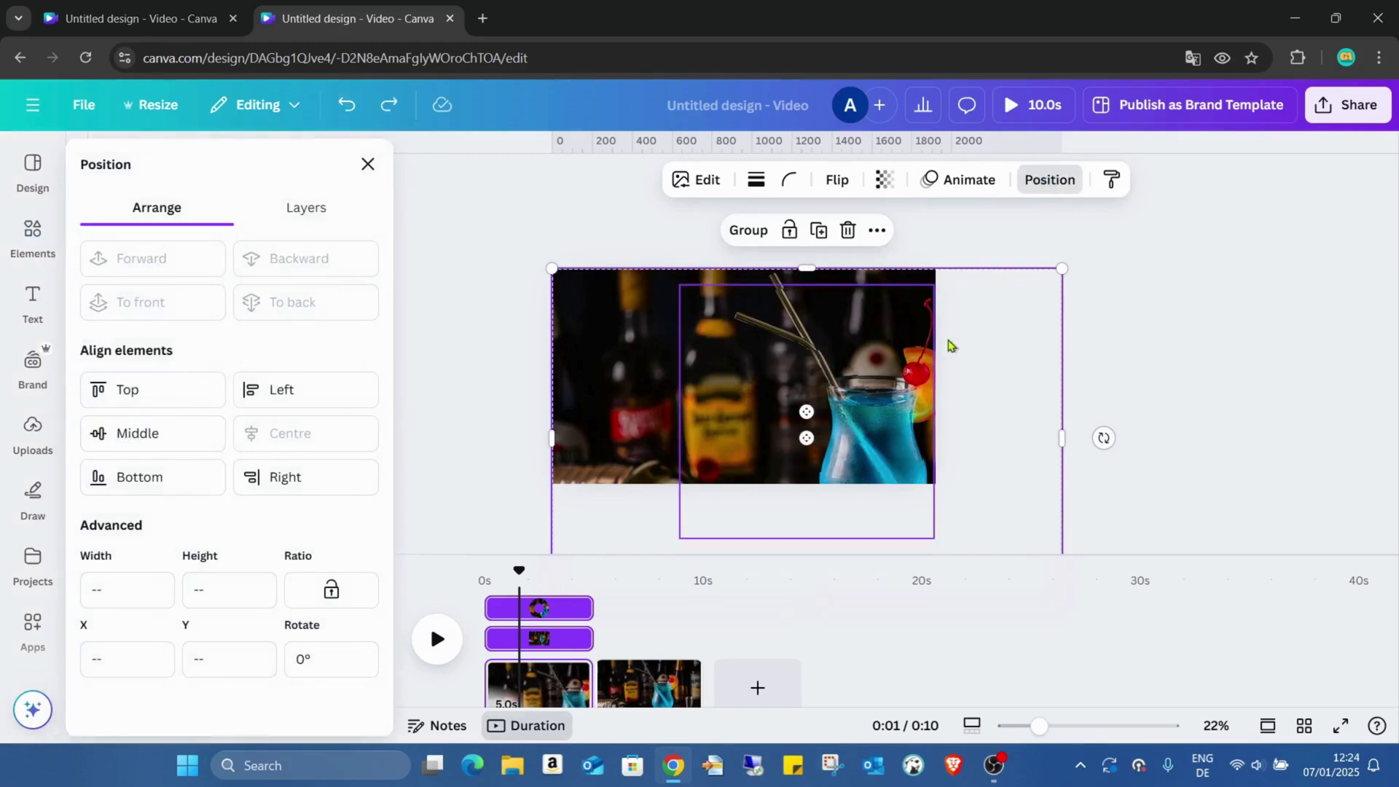
Drag the enlarged group left and up so the frame sits centred over the blue glass
{"action": "left_click_drag", "start_coordinate": [1012, 340], "coordinate": [936, 326]}
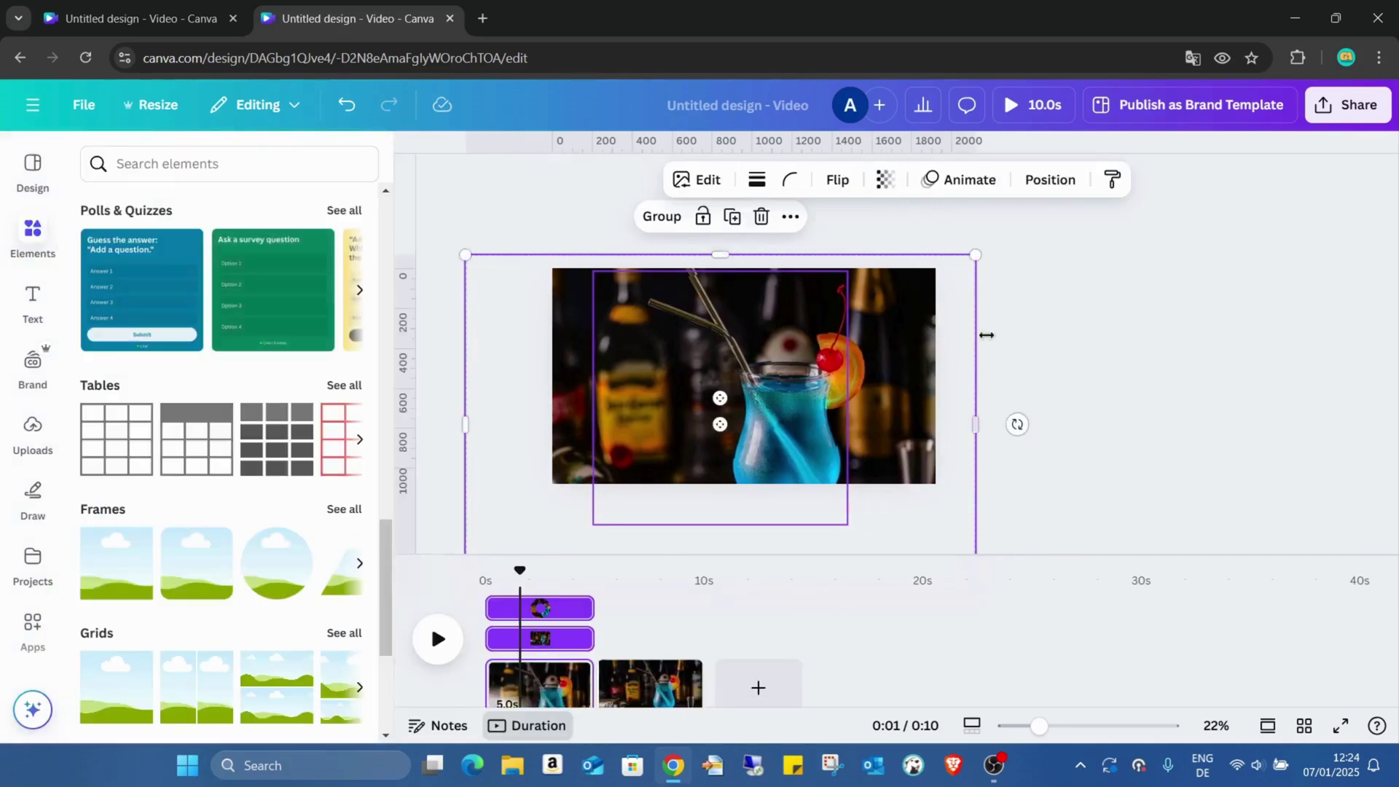
{"action": "mouse_move", "coordinate": [957, 377]}
{"action": "left_mouse_down"}
{"action": "mouse_move", "coordinate": [961, 343]}
{"action": "mouse_move", "coordinate": [966, 363]}
{"action": "left_mouse_up"}
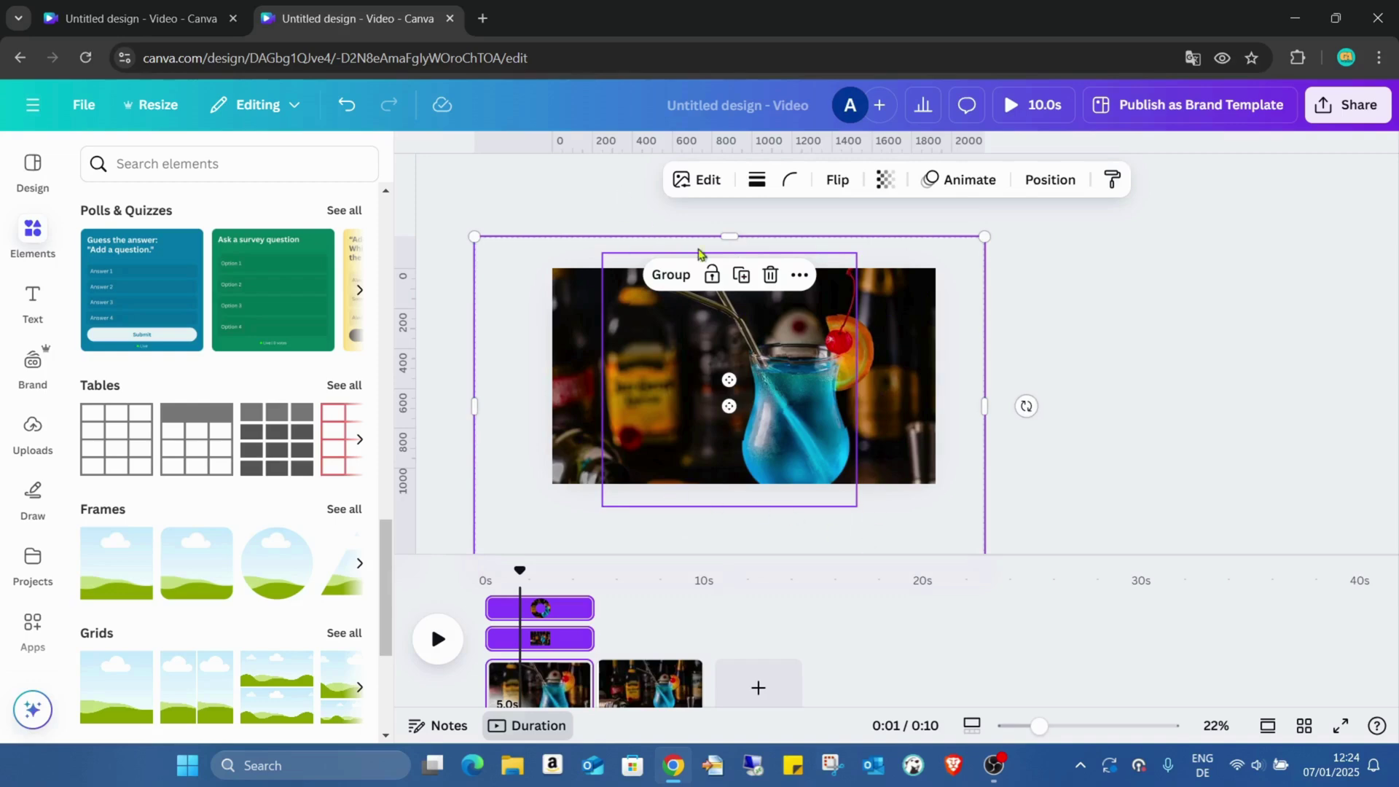
{"action": "left_click_drag", "start_coordinate": [823, 310], "coordinate": [833, 302]}
Rotate the circular framed cocktail image to about -25 degrees
{"action": "left_click", "coordinate": [998, 349]}
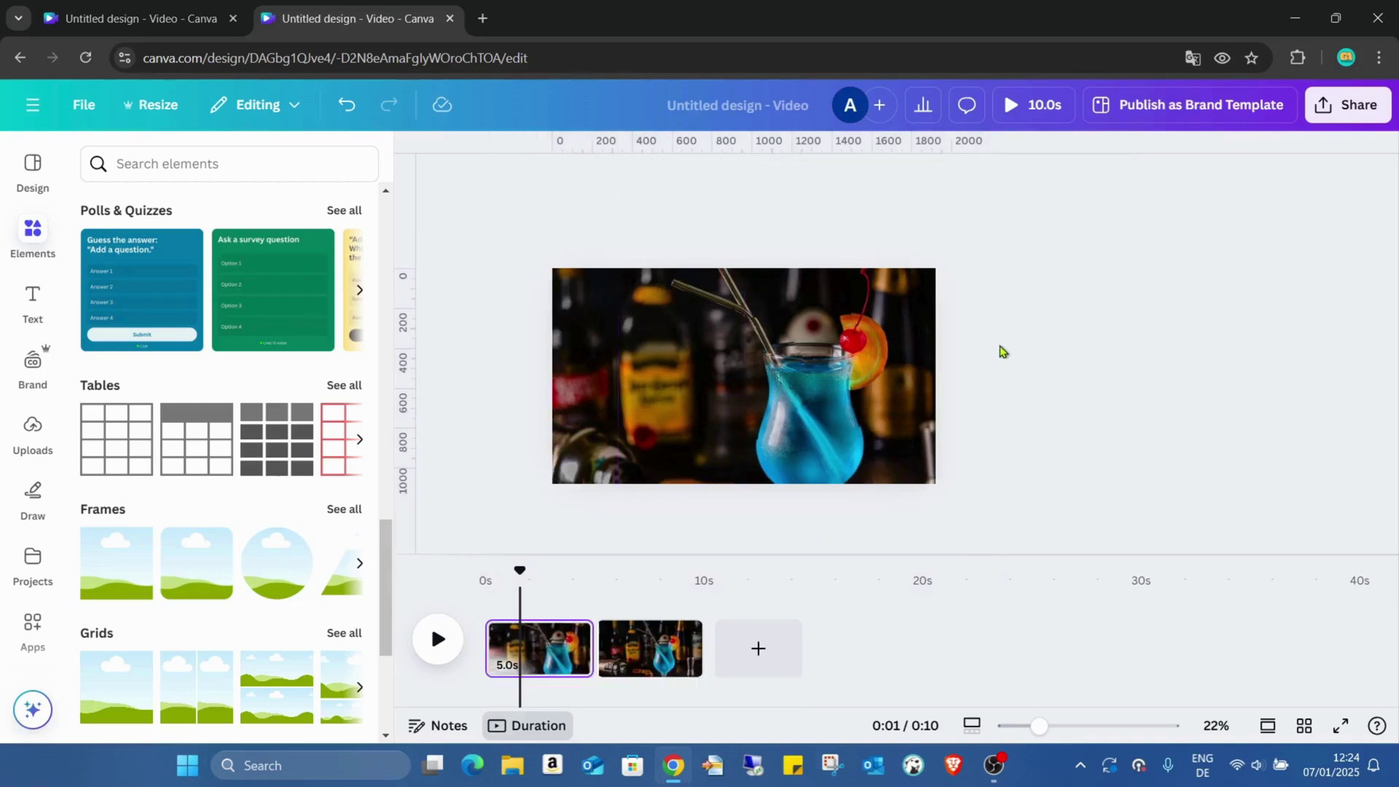
{"action": "left_click", "coordinate": [828, 377]}
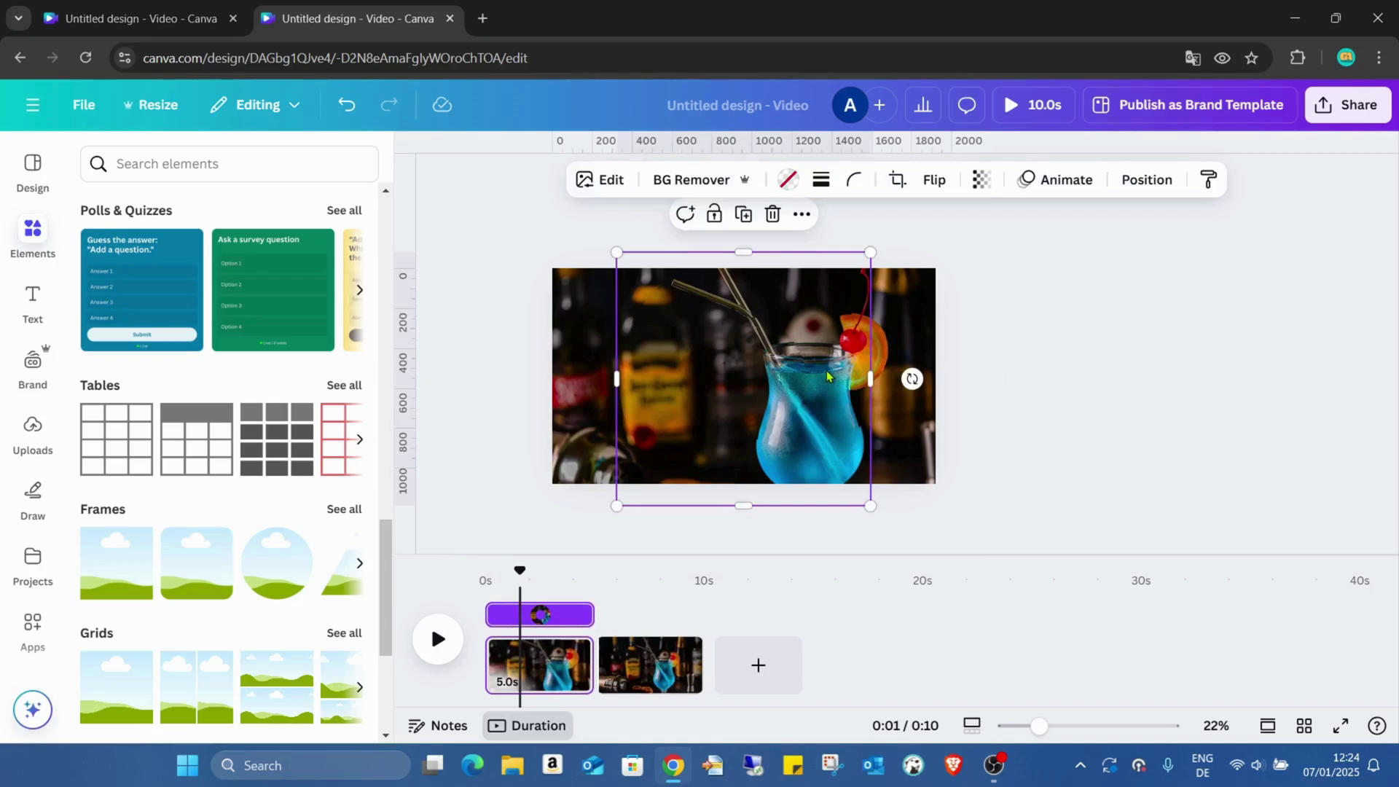
{"action": "mouse_move", "coordinate": [911, 378]}
{"action": "left_mouse_down"}
{"action": "mouse_move", "coordinate": [875, 313]}
{"action": "mouse_move", "coordinate": [748, 278]}
{"action": "left_mouse_up"}
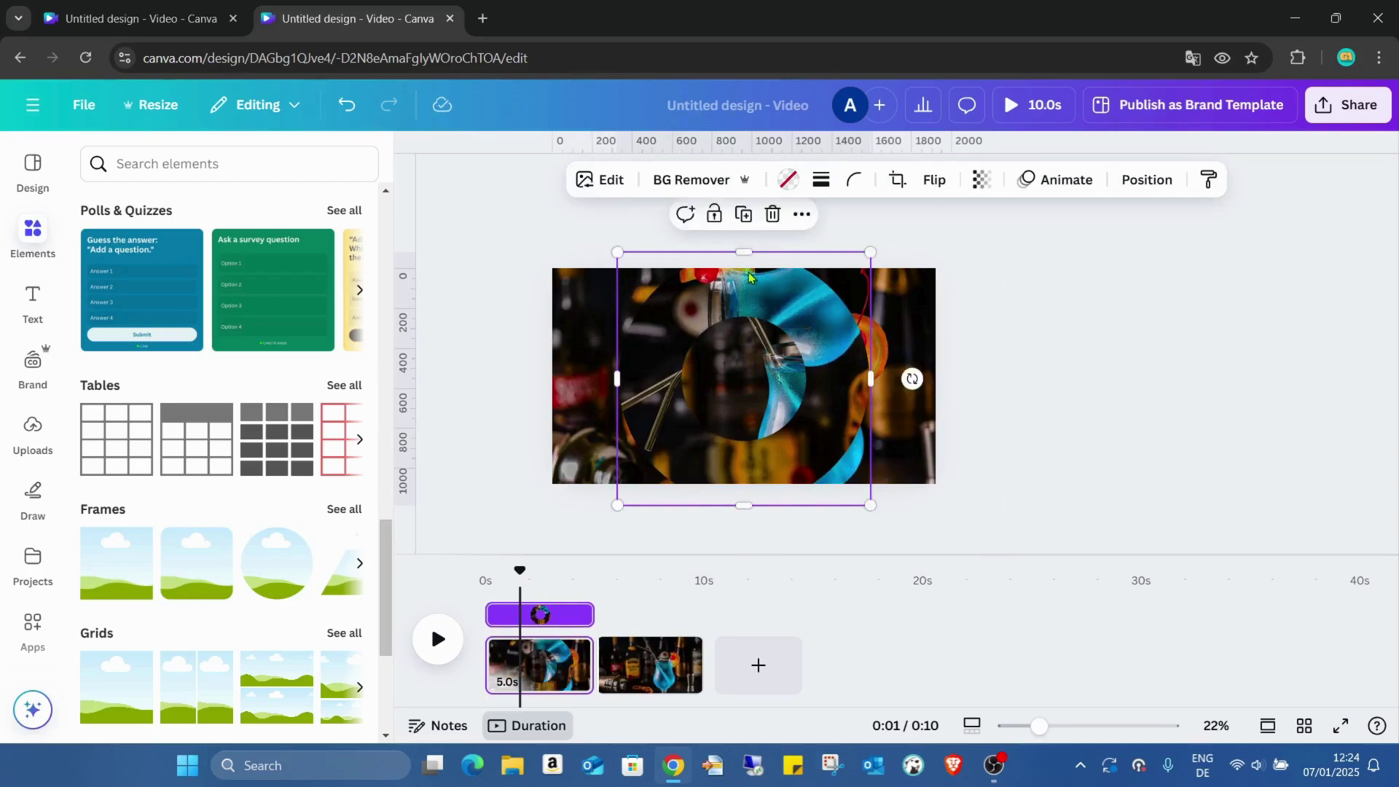
{"action": "mouse_move", "coordinate": [595, 665]}
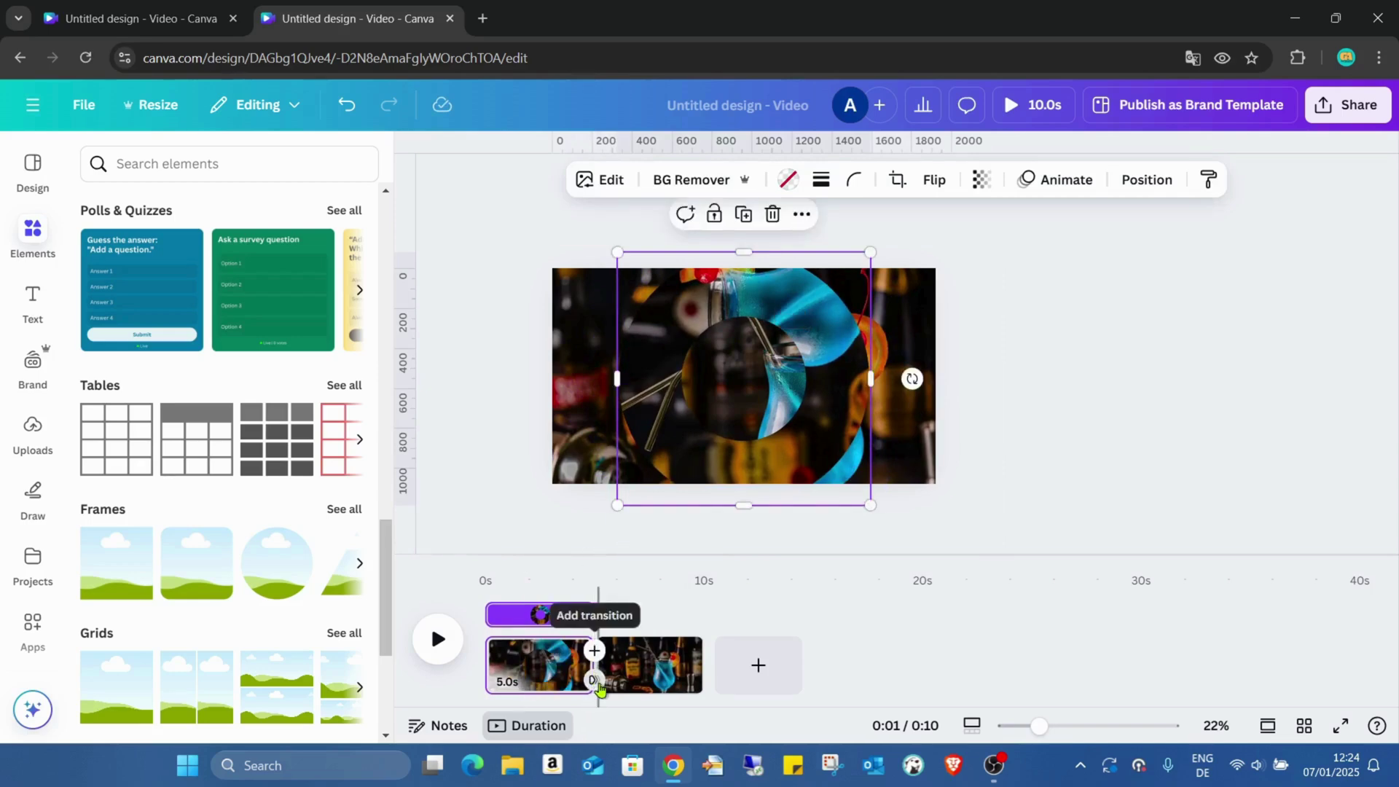
Link the two pages with a Match & Move transition of 2.5 seconds and preview full screen
{"action": "left_click", "coordinate": [594, 662]}
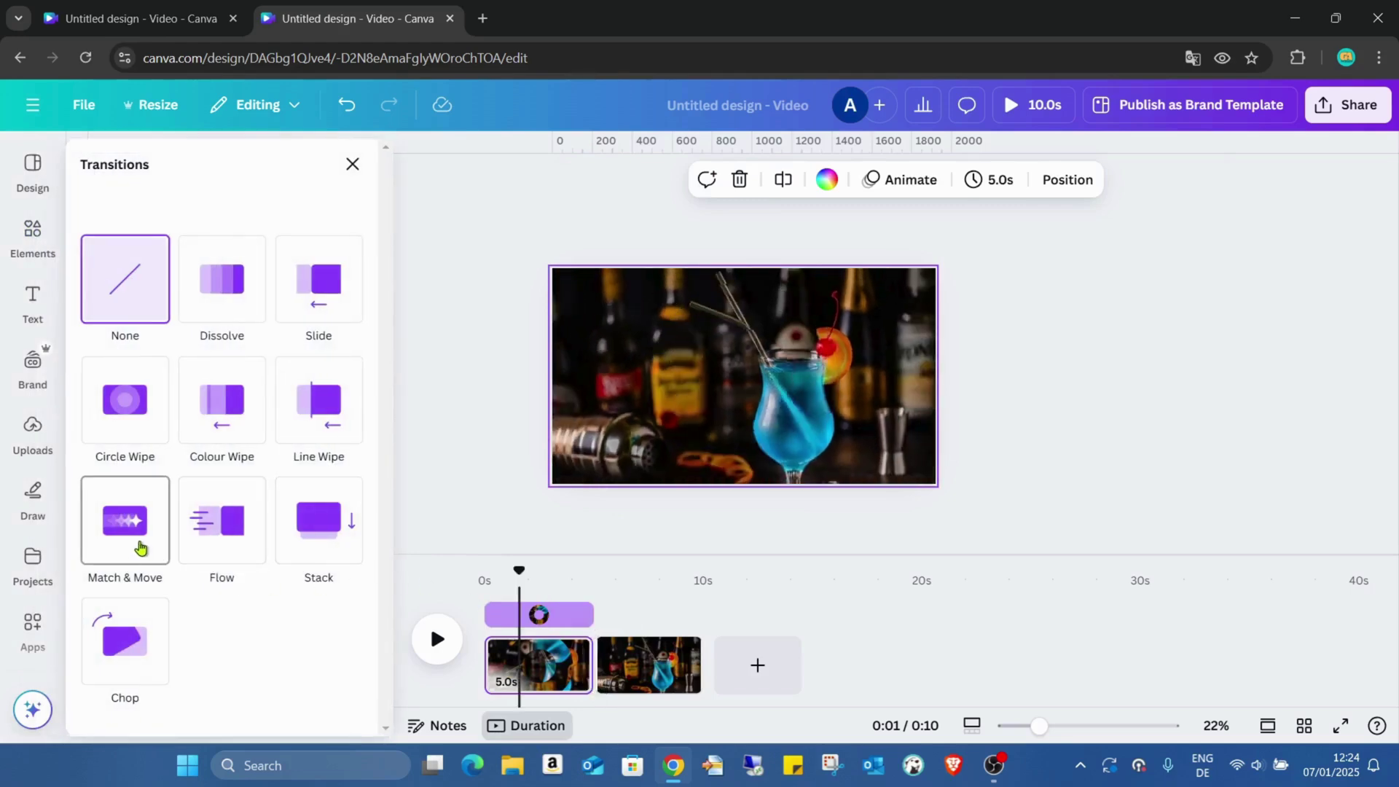
{"action": "left_click", "coordinate": [141, 548]}
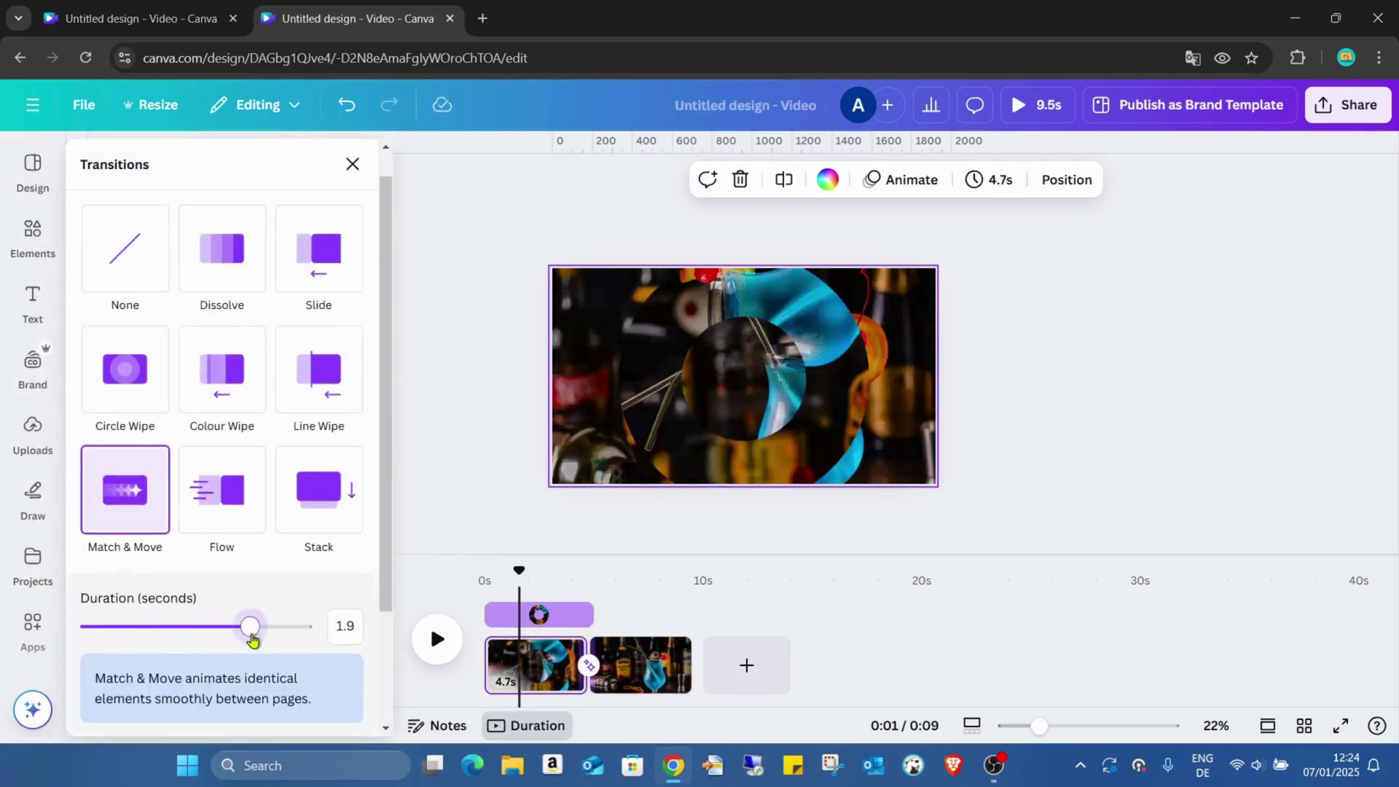
{"action": "left_click_drag", "start_coordinate": [131, 645], "coordinate": [349, 645]}
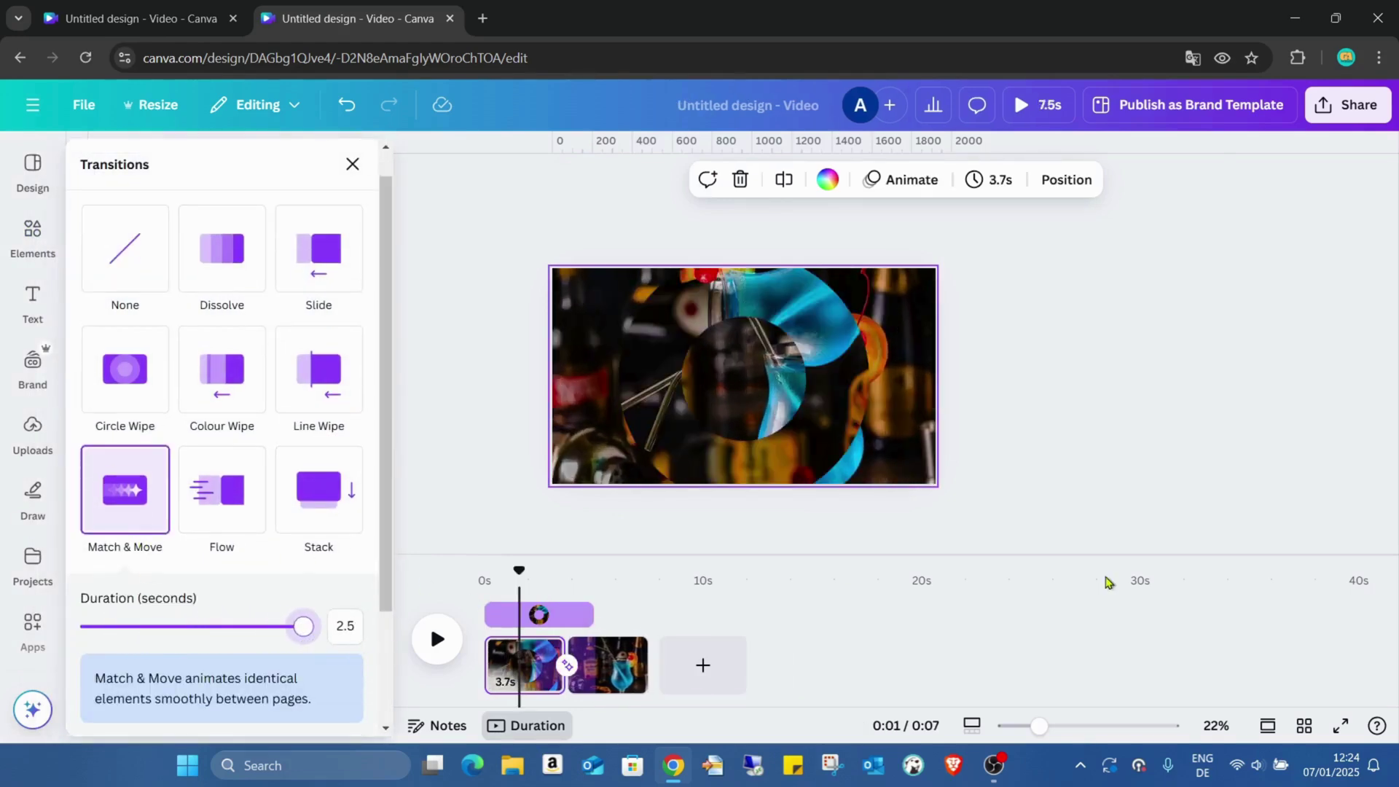
{"action": "left_click", "coordinate": [1341, 727]}
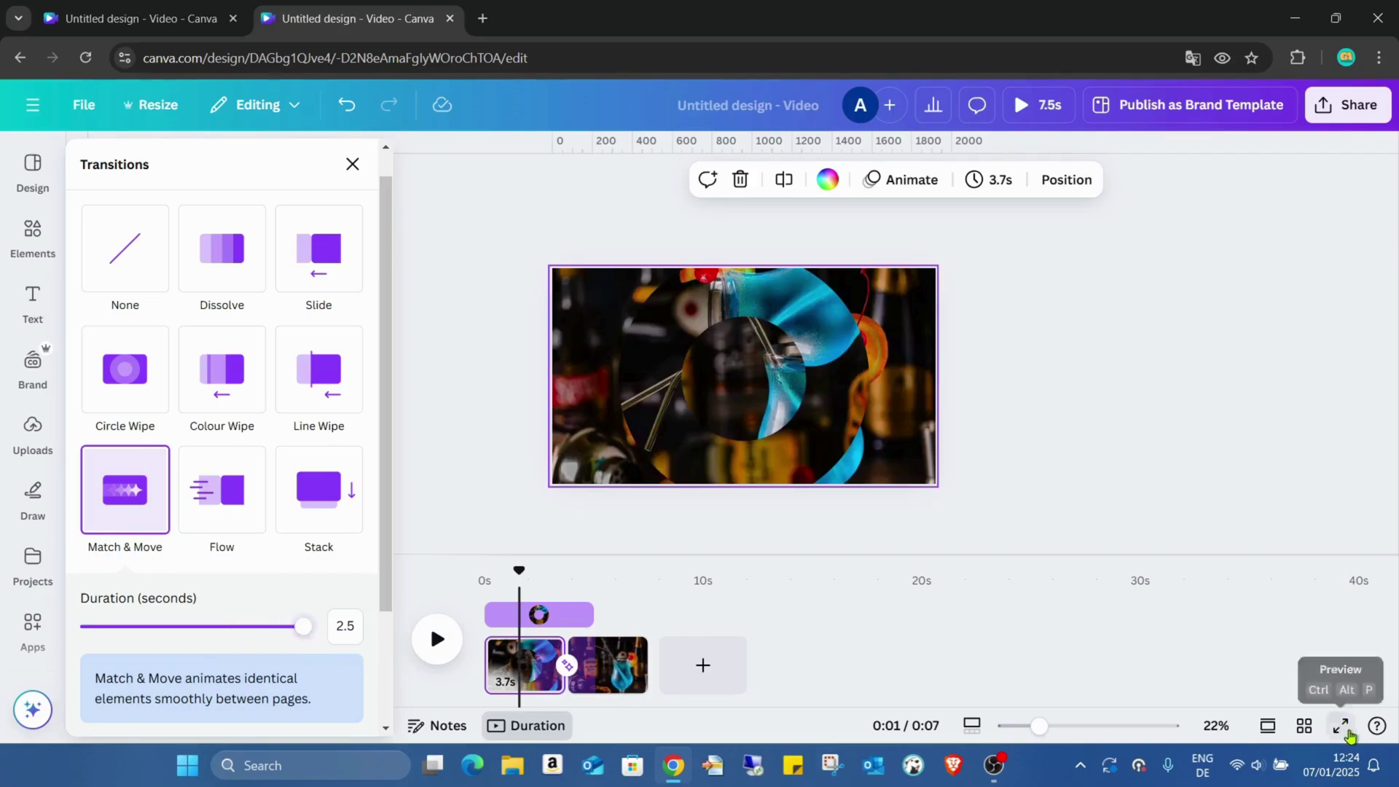